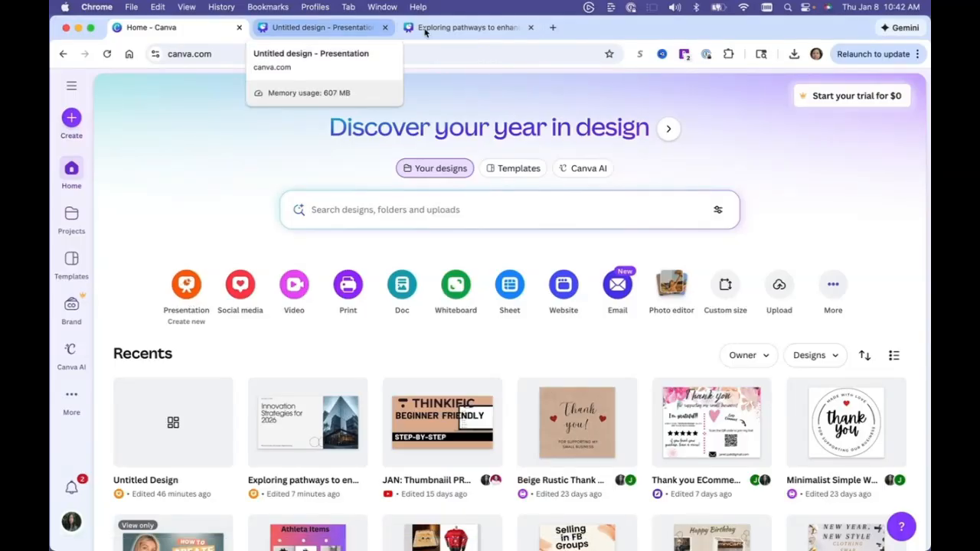
Browse the open presentation tabs and return to the blank untitled presentation.
left_click(314, 33)
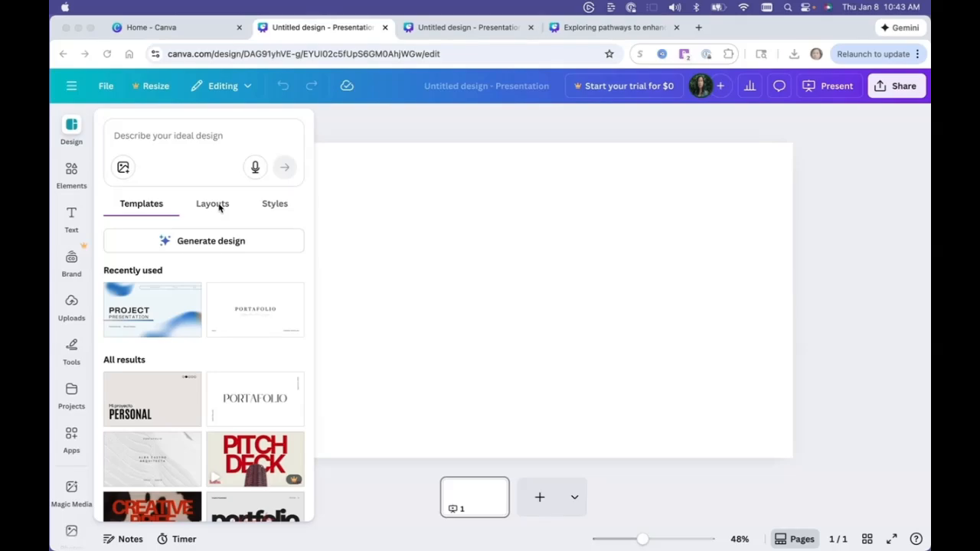
left_click(576, 31)
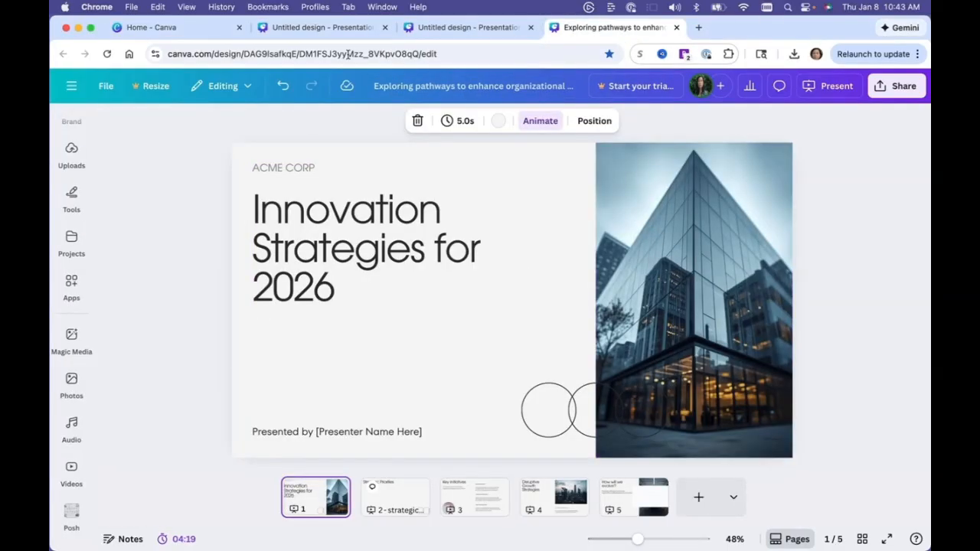
left_click(465, 27)
left_click(321, 28)
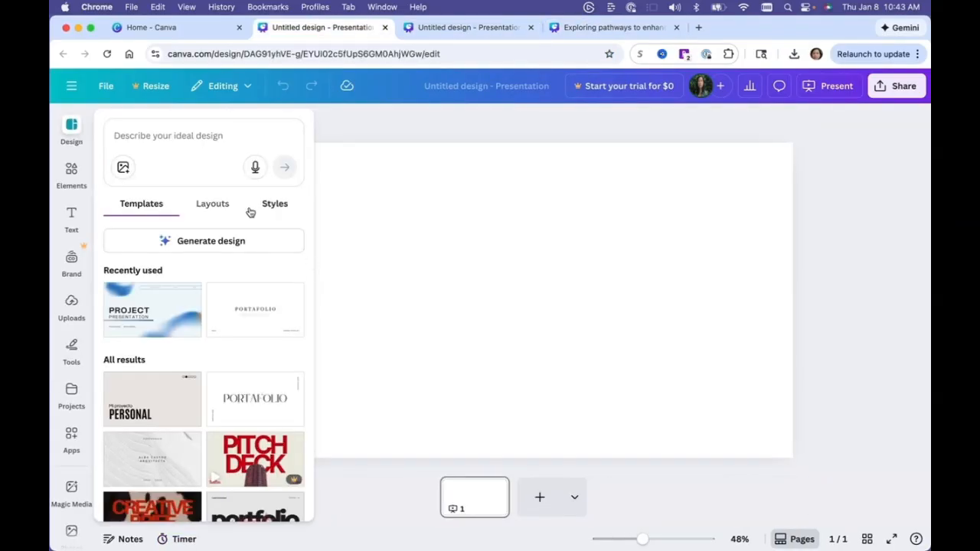
Search the design templates for marketing business.
left_click(208, 136)
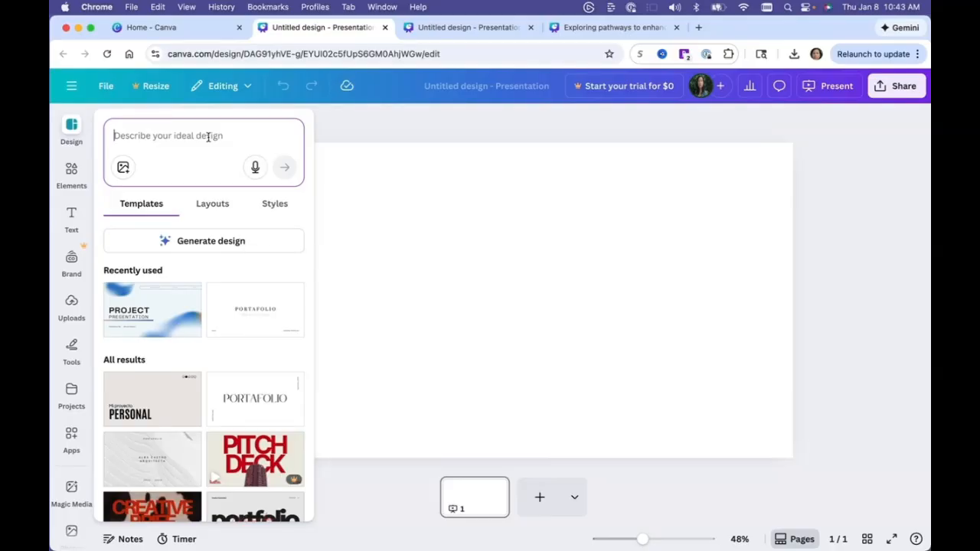
type("marketng b")
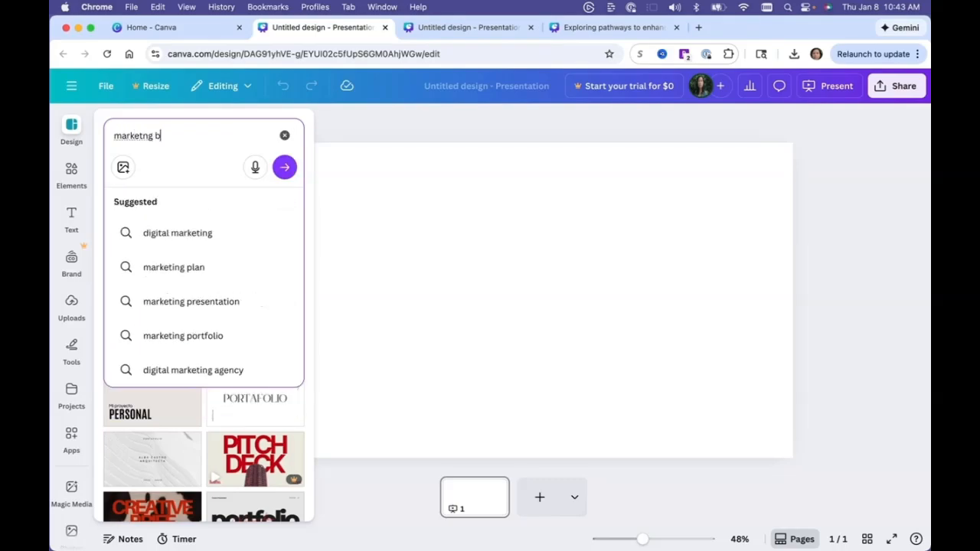
type("usiness")
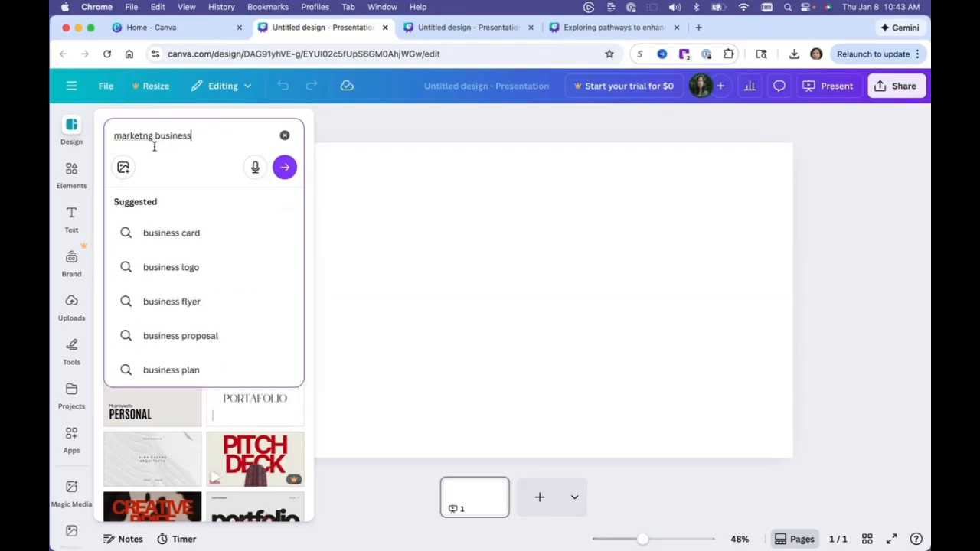
left_click(144, 135)
type("ing")
key("Return")
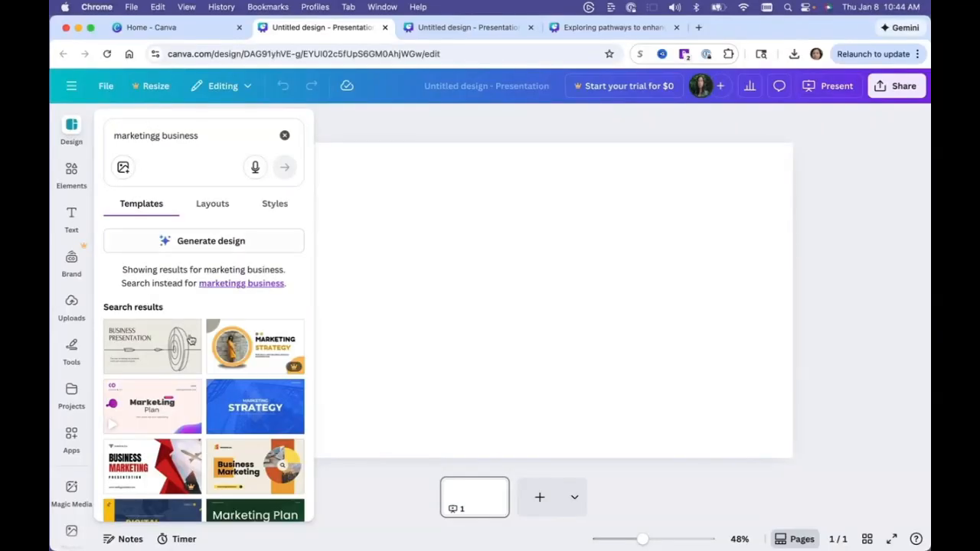
Apply all 10 pages of the Blue Modern Business Marketing Presentation template to the design.
scroll(200, 379, "down", 3)
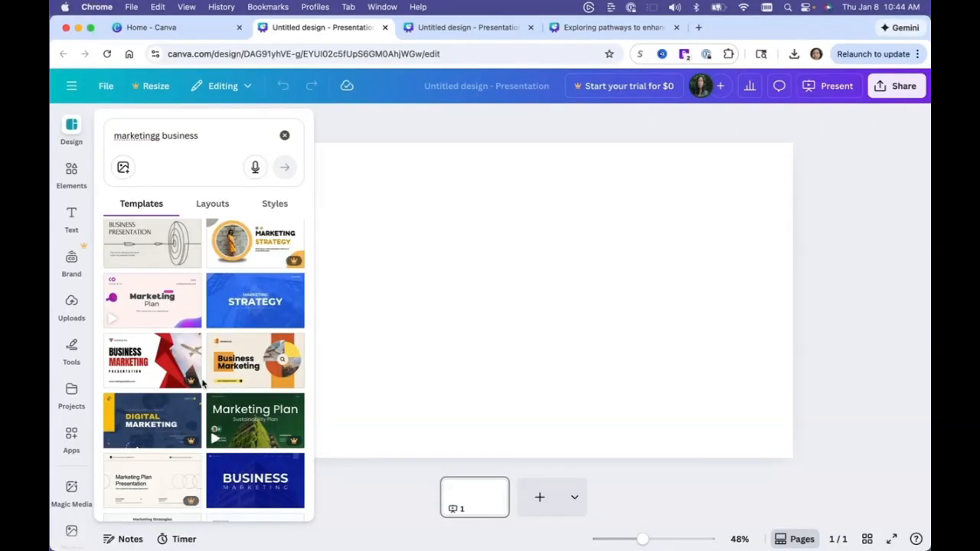
mouse_move(298, 446)
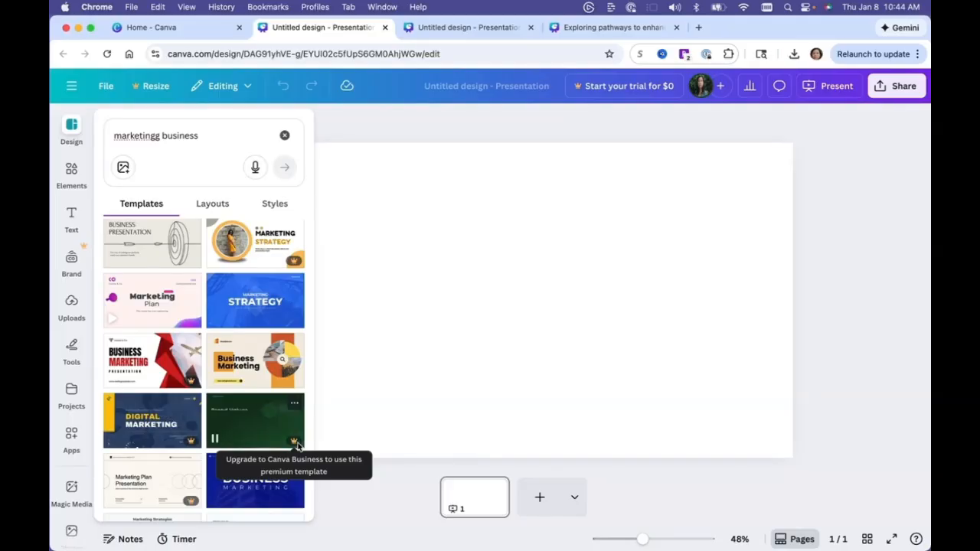
scroll(230, 306, "up", 3)
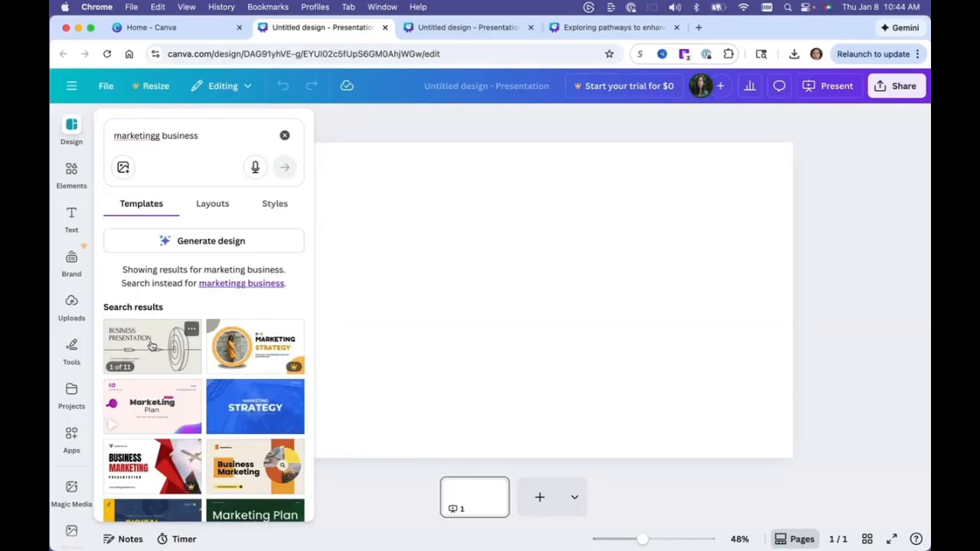
scroll(152, 346, "down", 3)
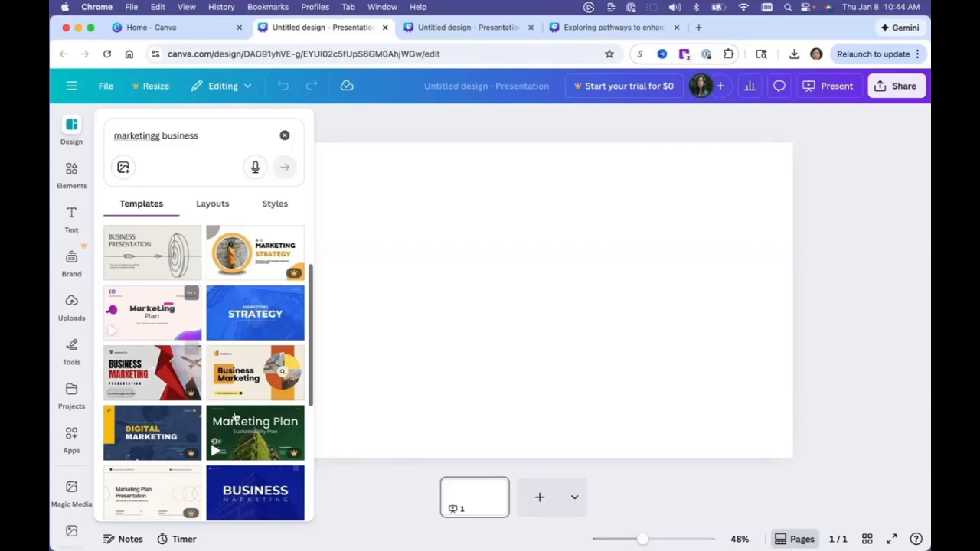
scroll(235, 416, "down", 2)
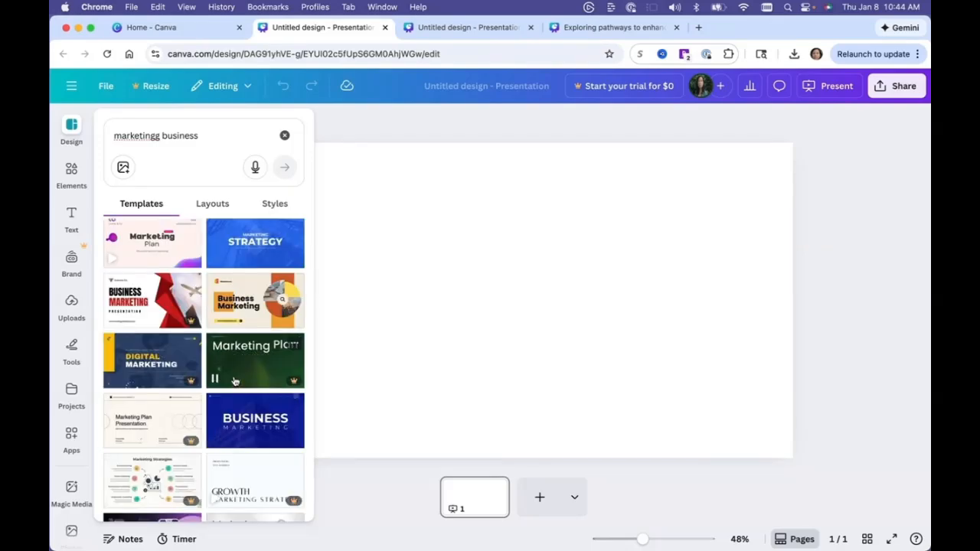
scroll(235, 381, "down", 2)
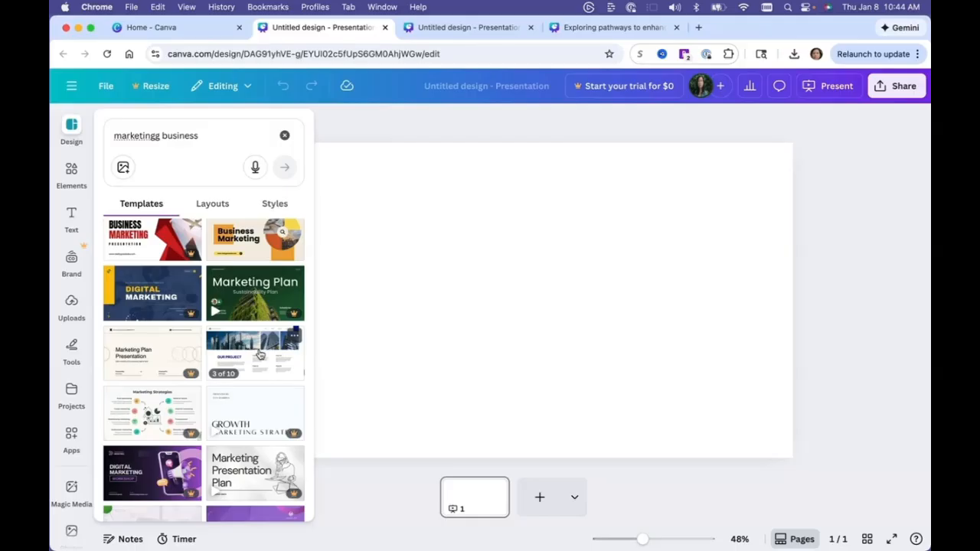
left_click(259, 355)
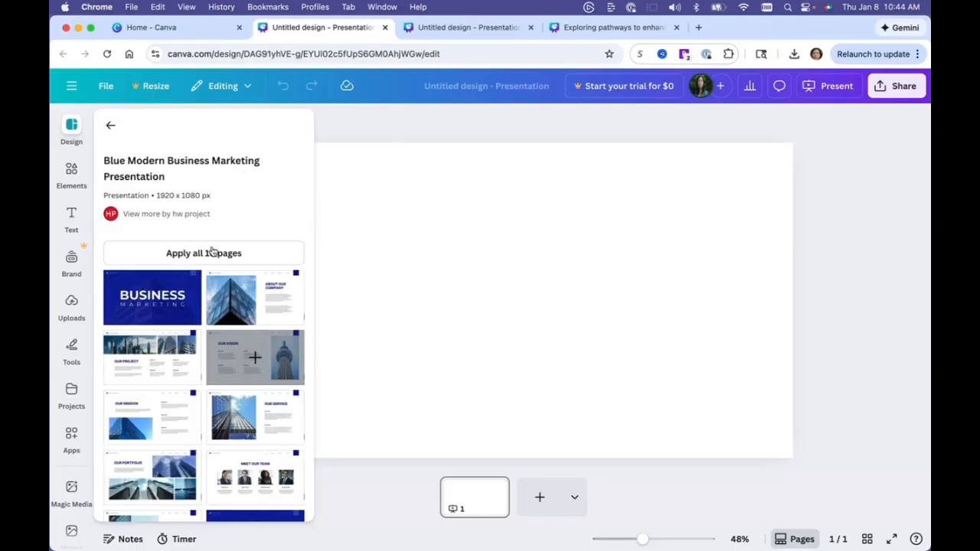
left_click(210, 253)
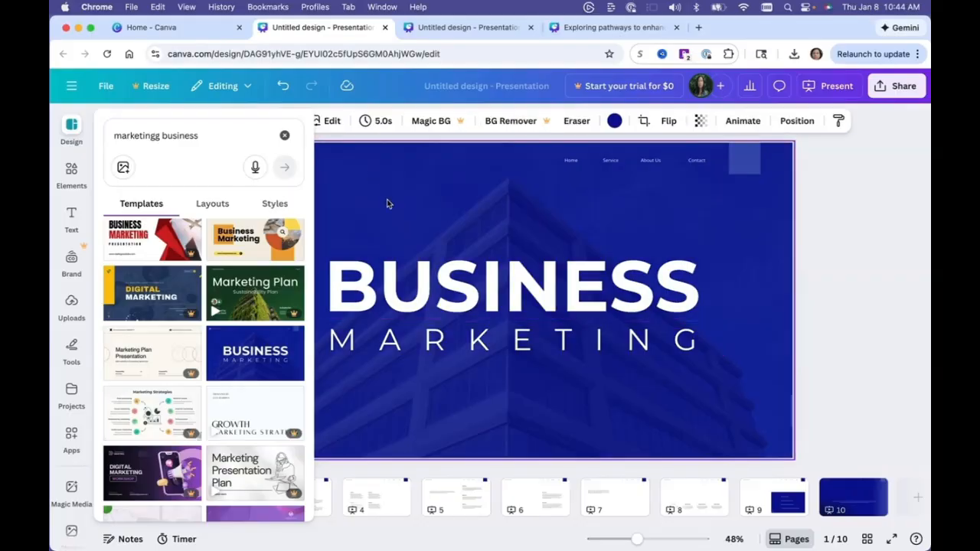
Inspect the title slide's logo, company name and heading elements and the Magic Write options.
left_click(417, 229)
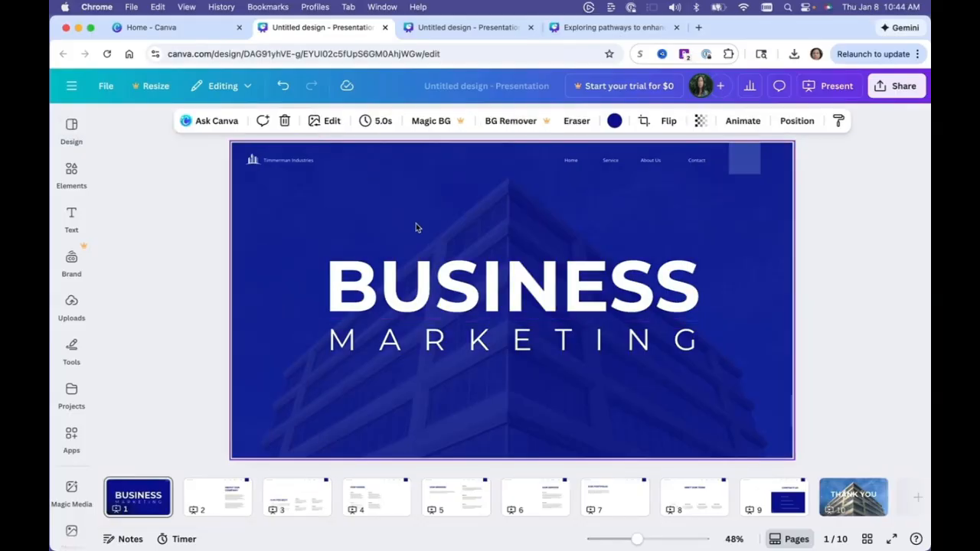
left_click(254, 159)
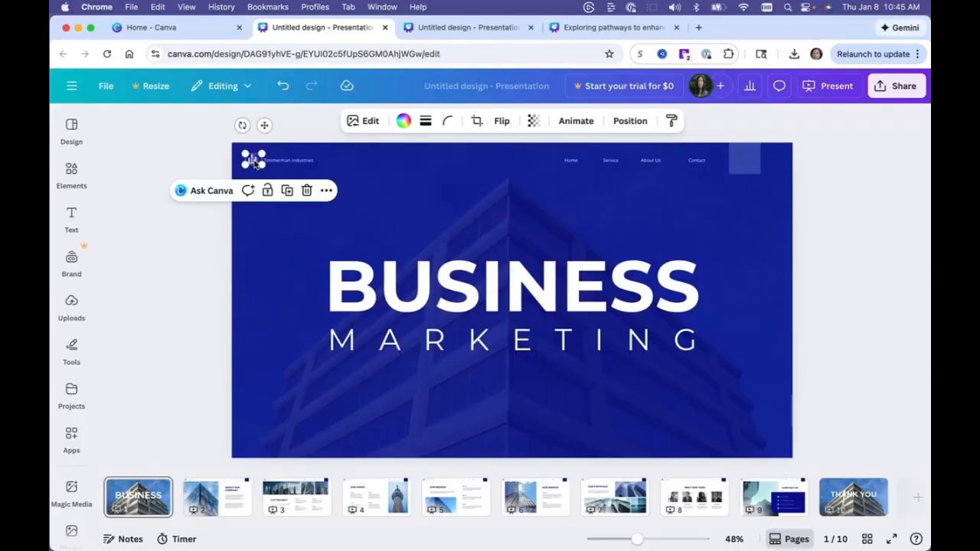
left_click(72, 304)
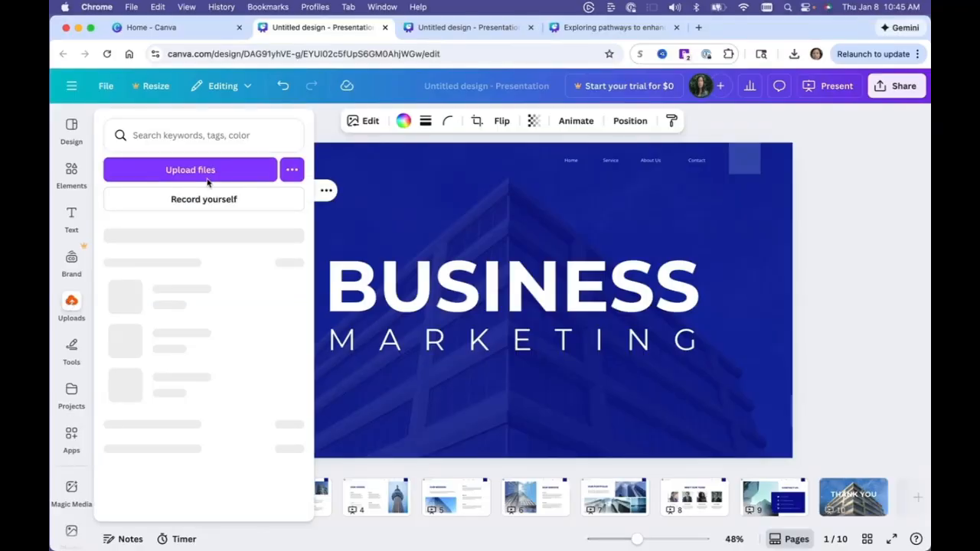
left_click(484, 220)
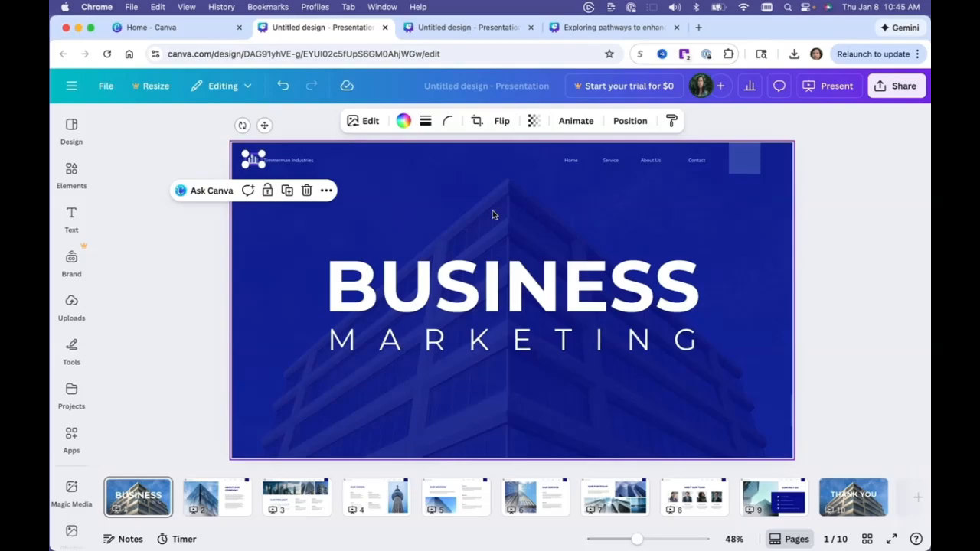
left_click(263, 162)
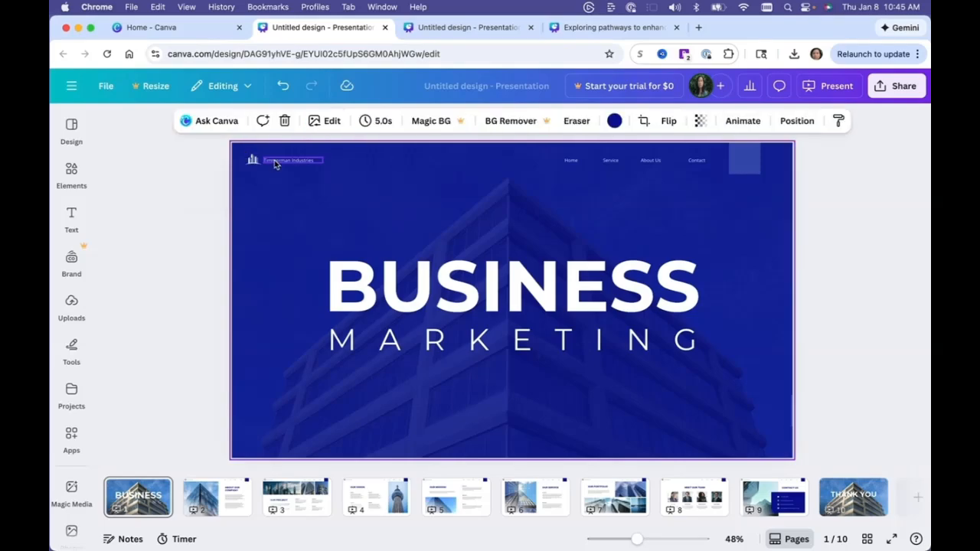
left_click(276, 163)
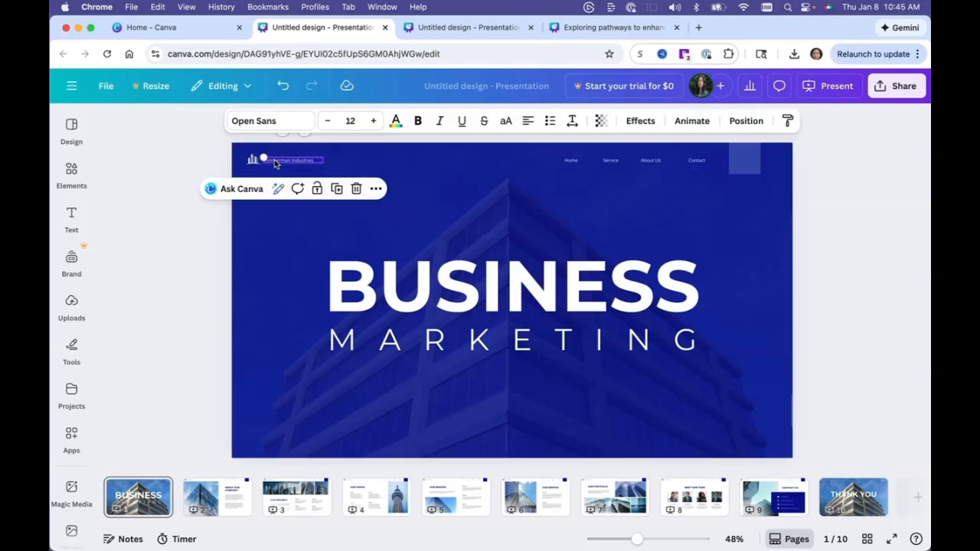
left_click(498, 320)
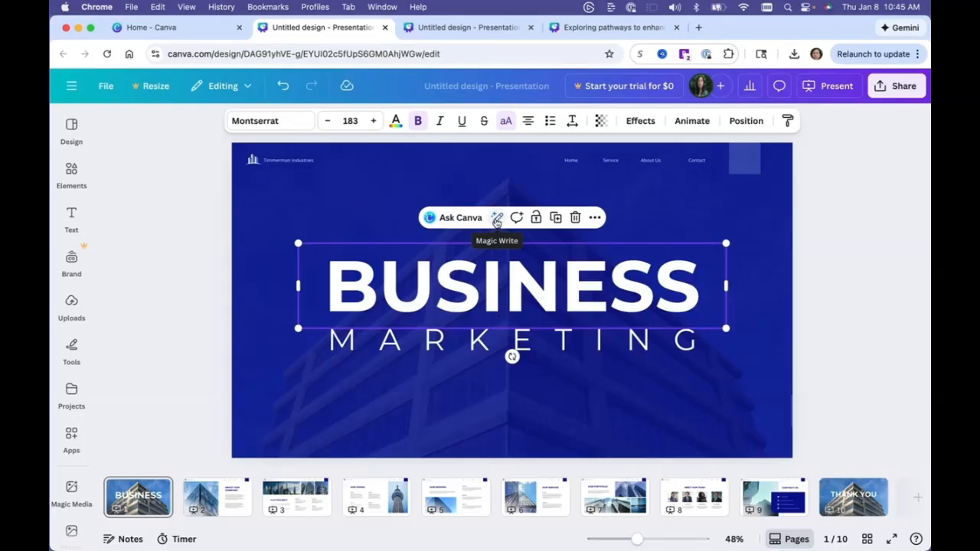
left_click(497, 219)
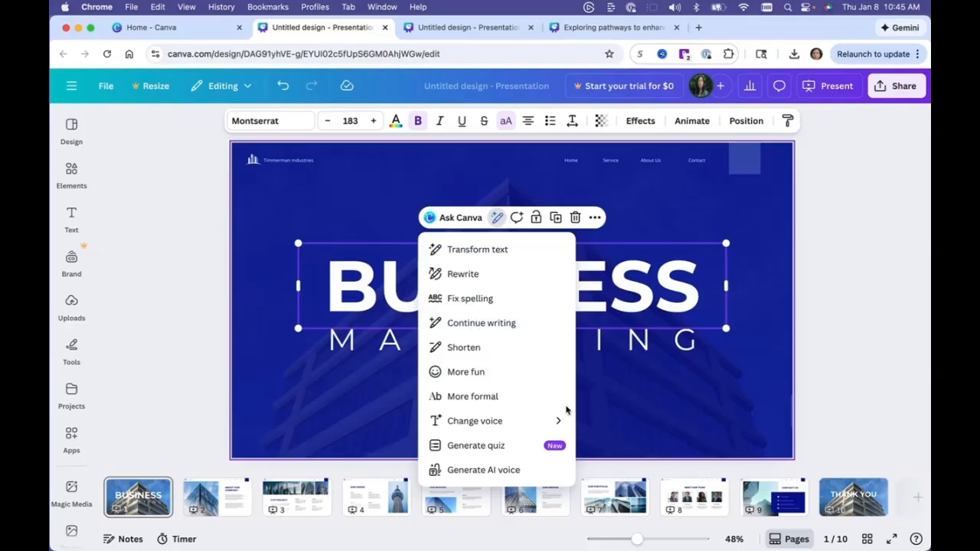
left_click(697, 372)
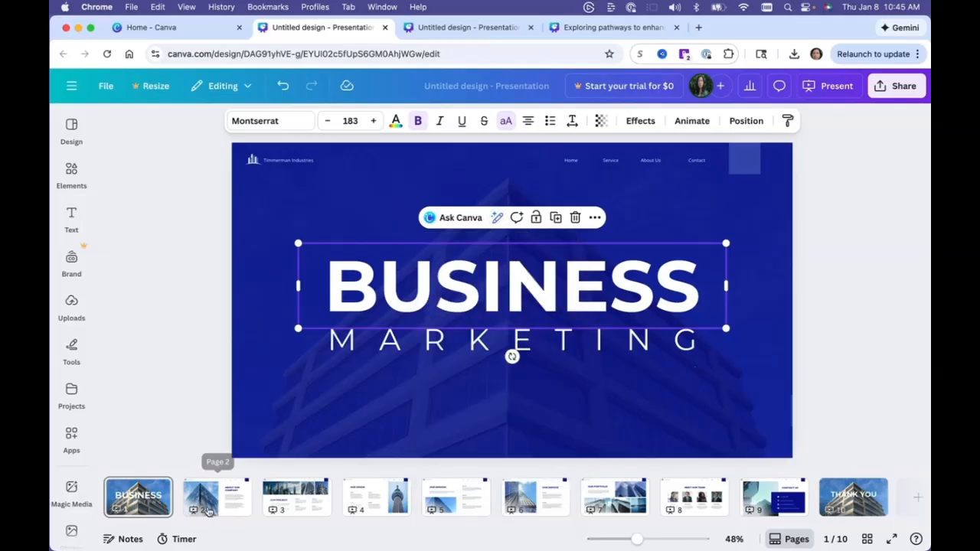
On slide 2, rewrite the first body paragraph with Magic Write using the prompt "I want this in bullet points" and replace it.
left_click(208, 506)
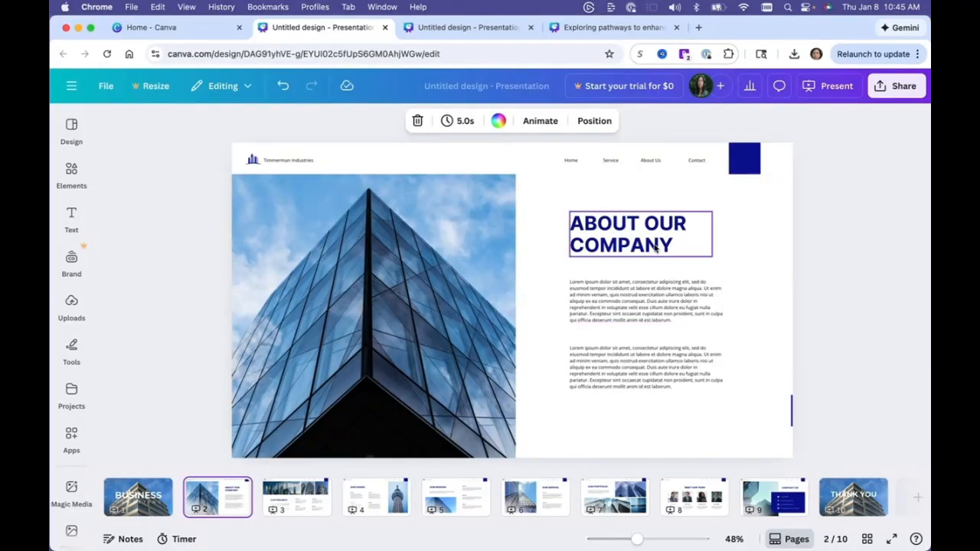
left_click(640, 302)
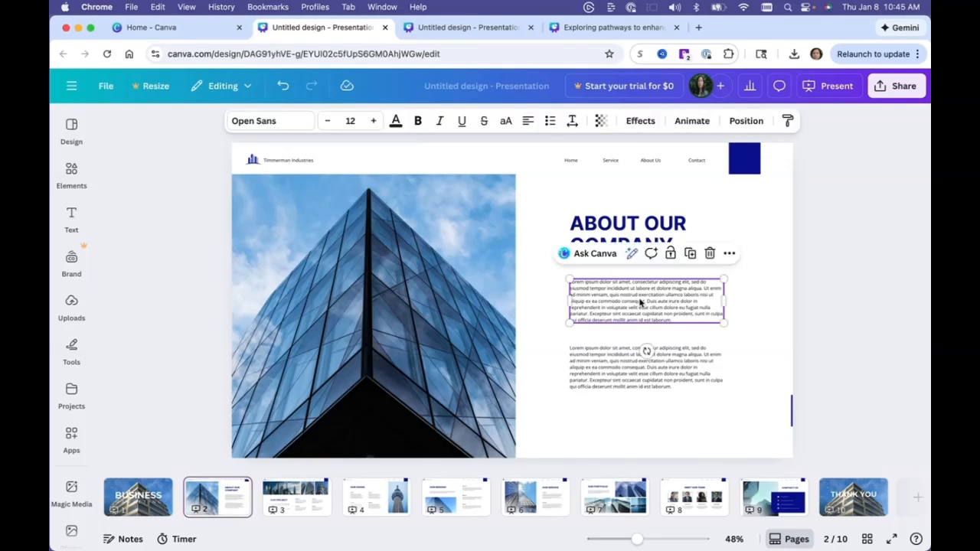
double_click(640, 302)
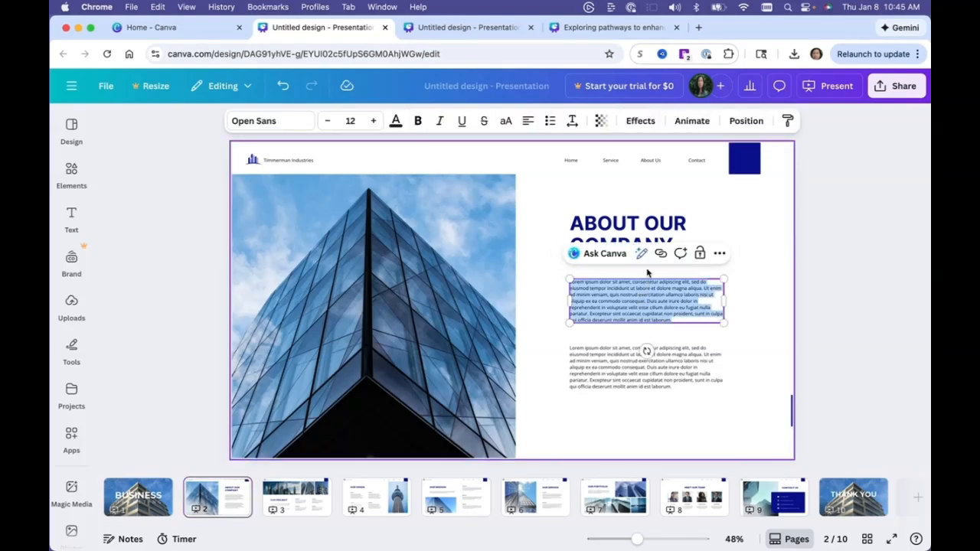
left_click(641, 254)
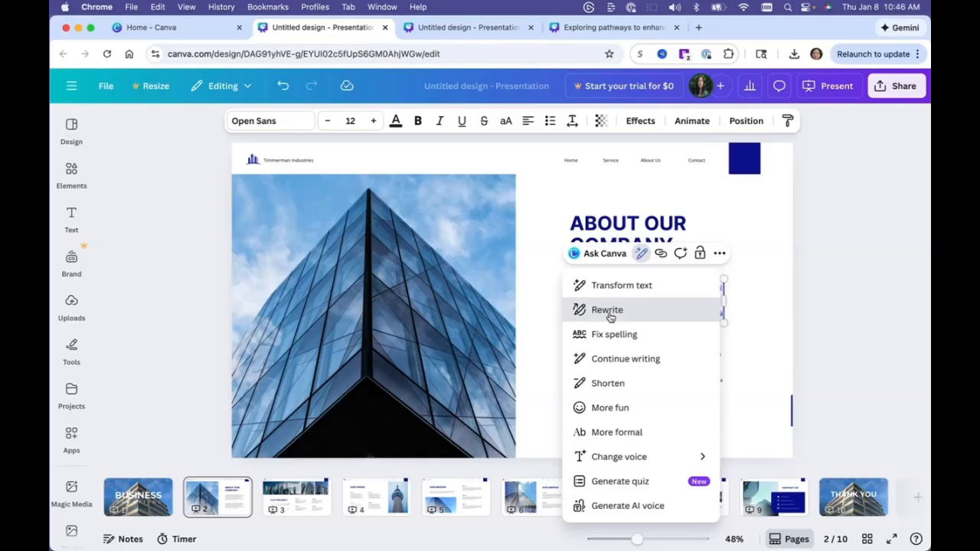
left_click(608, 310)
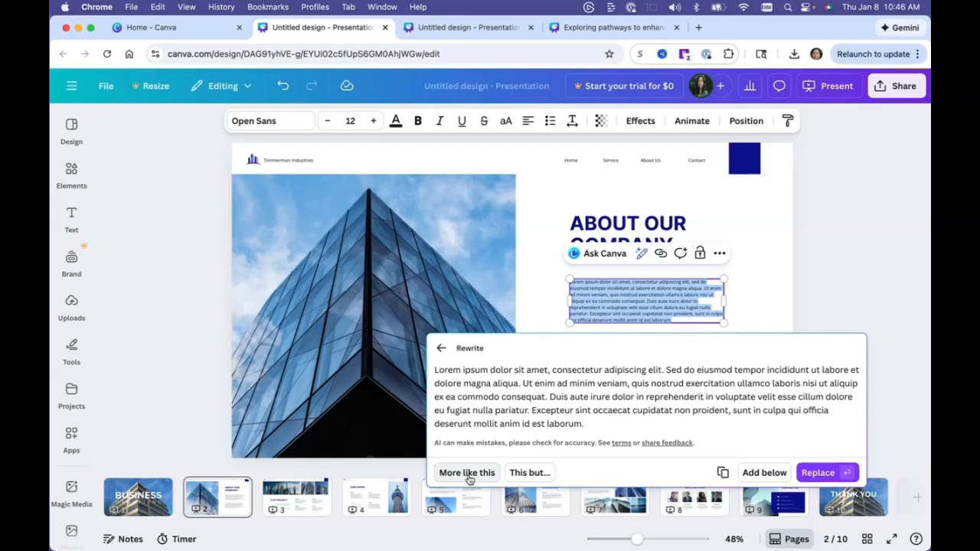
left_click(469, 473)
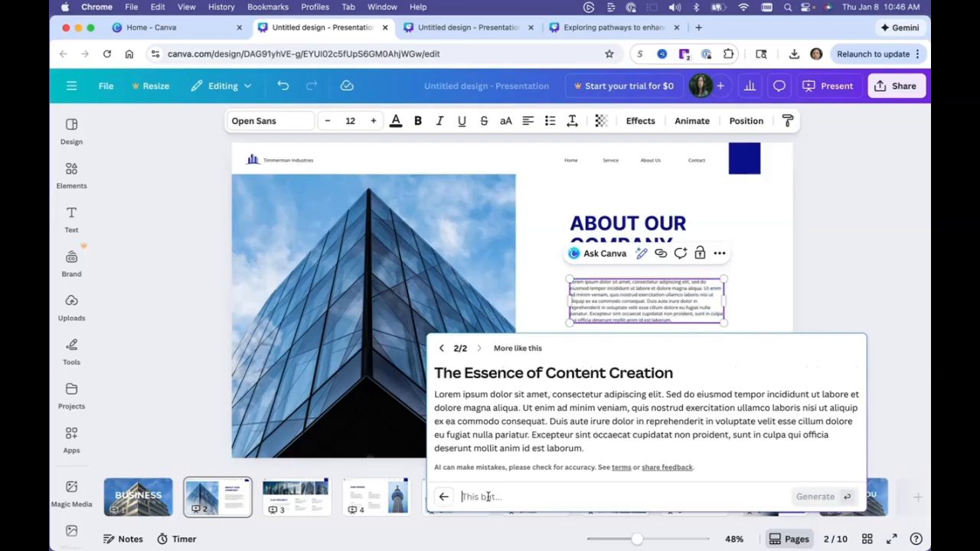
type("I want this")
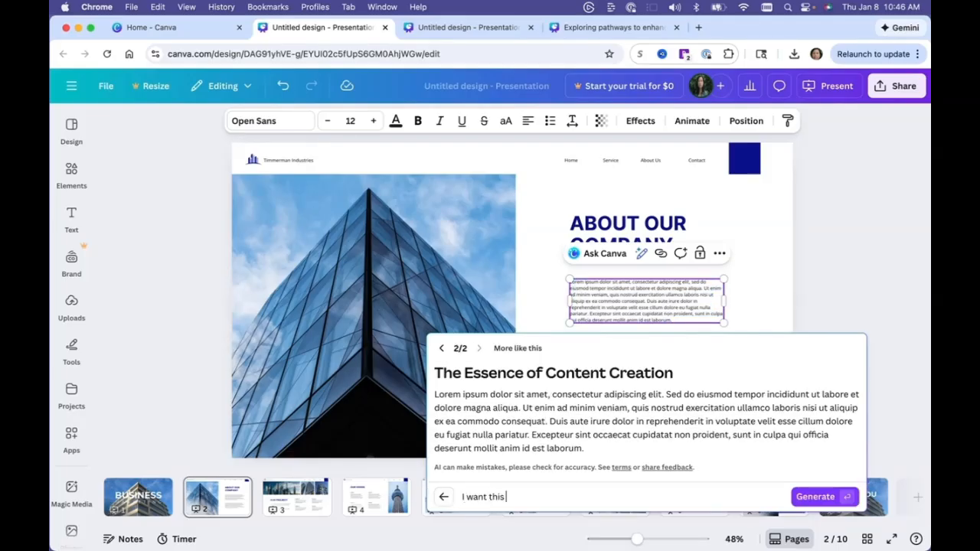
type(" in bullet points")
left_click(816, 497)
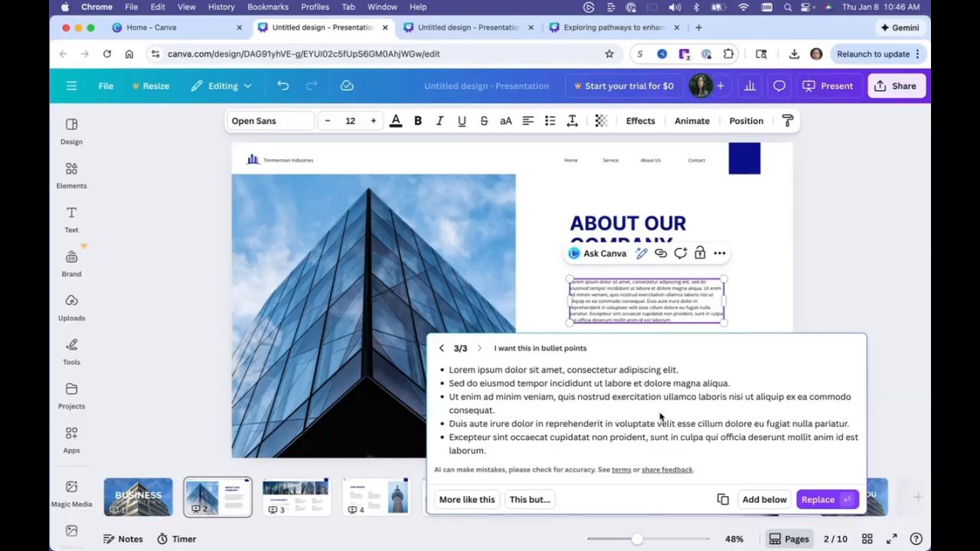
left_click(818, 500)
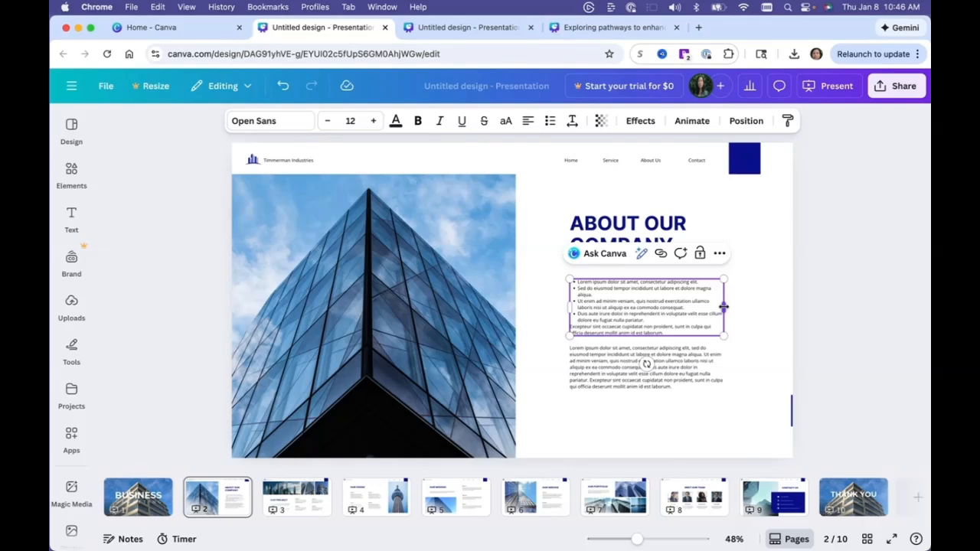
Widen the bulleted text box on slide 2 and delete part of its first two bullets so they merge into one.
left_click_drag(723, 306, 779, 306)
left_click_drag(570, 304, 547, 301)
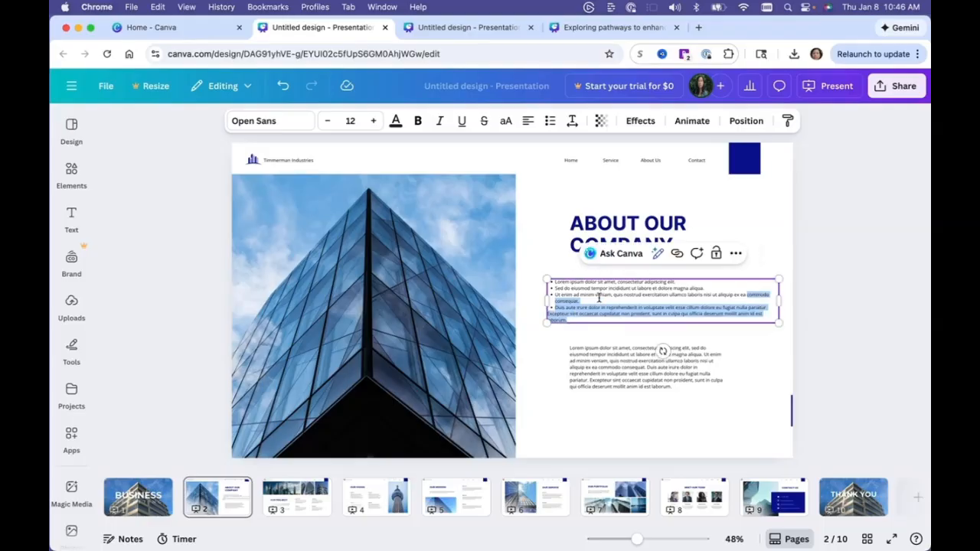
left_click_drag(637, 286, 660, 290)
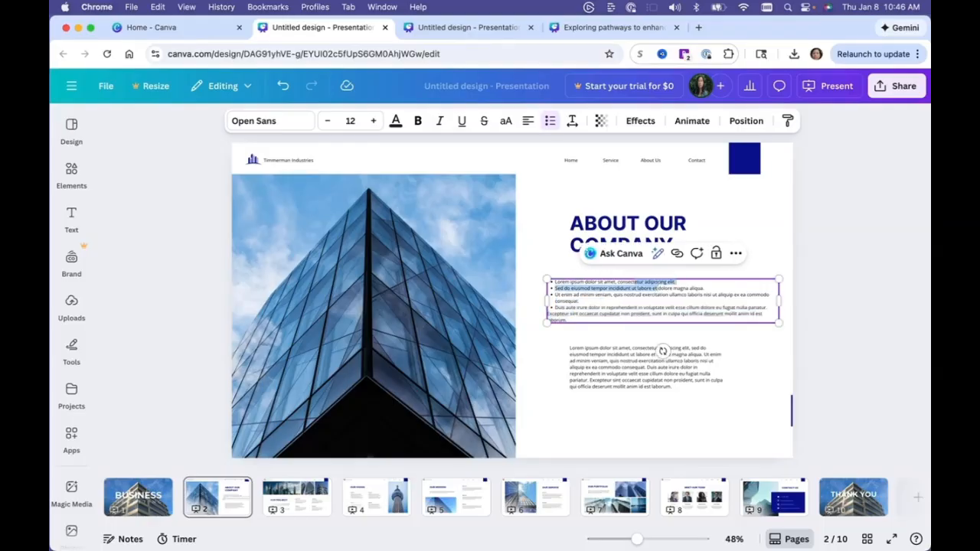
key("BackSpace")
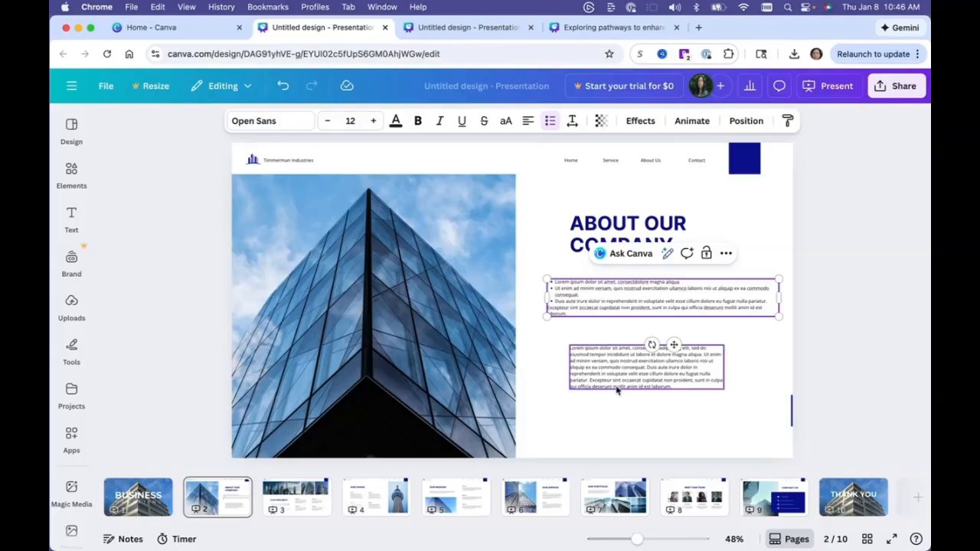
Select all the bullet text and apply the Pop animation set to animate on enter.
left_click(661, 294)
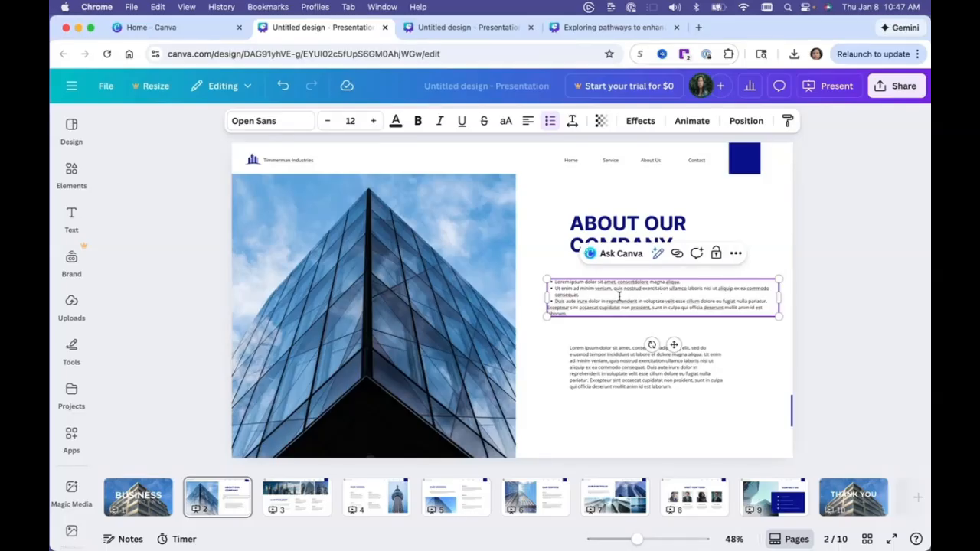
key("super+a")
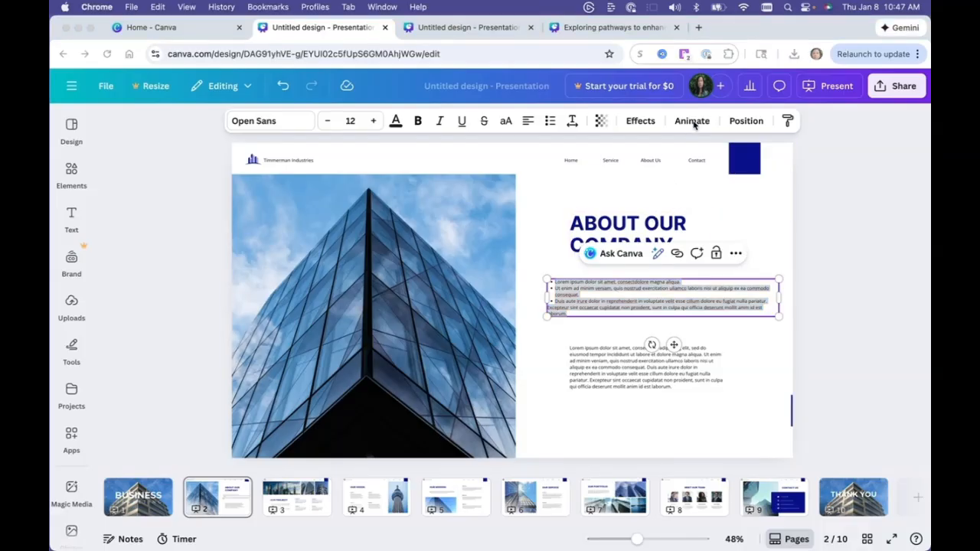
left_click(692, 122)
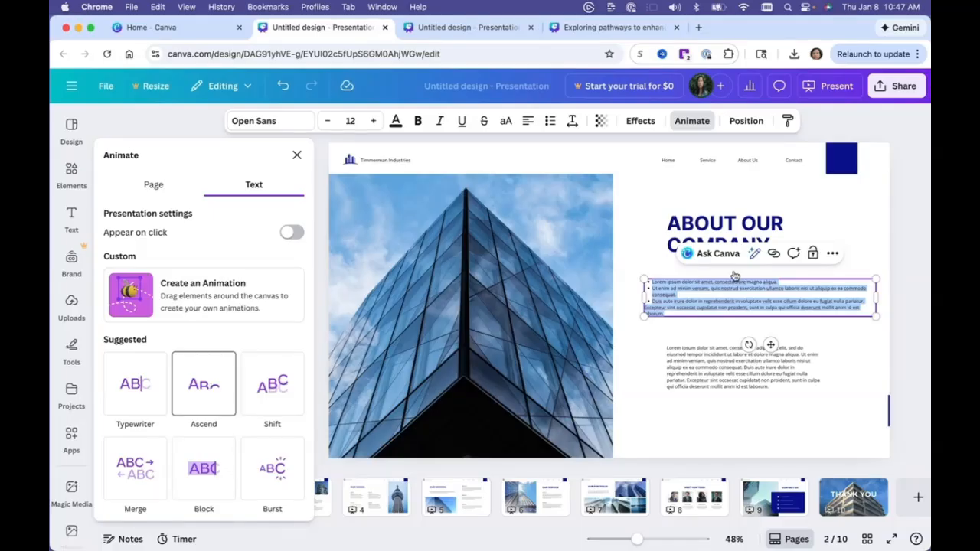
scroll(203, 383, "down", 5)
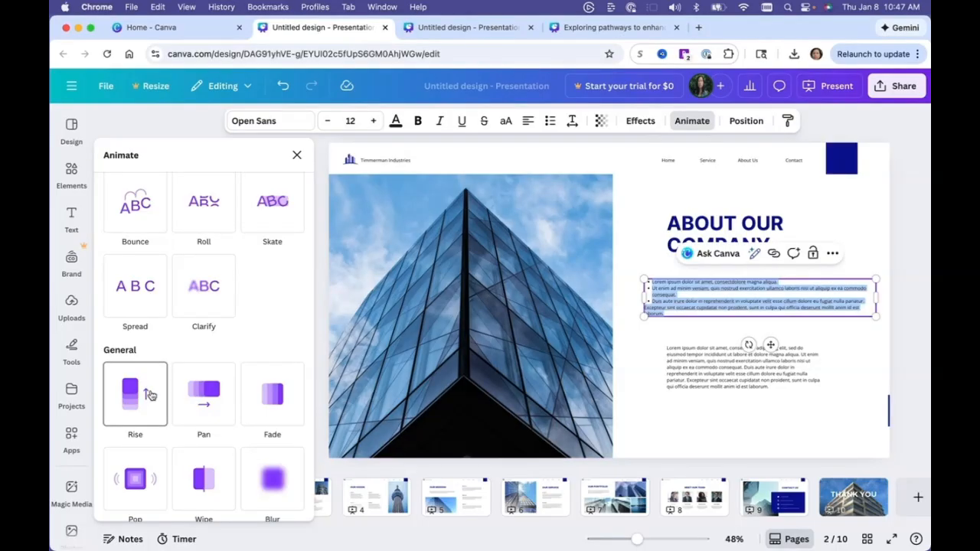
scroll(225, 404, "down", 1)
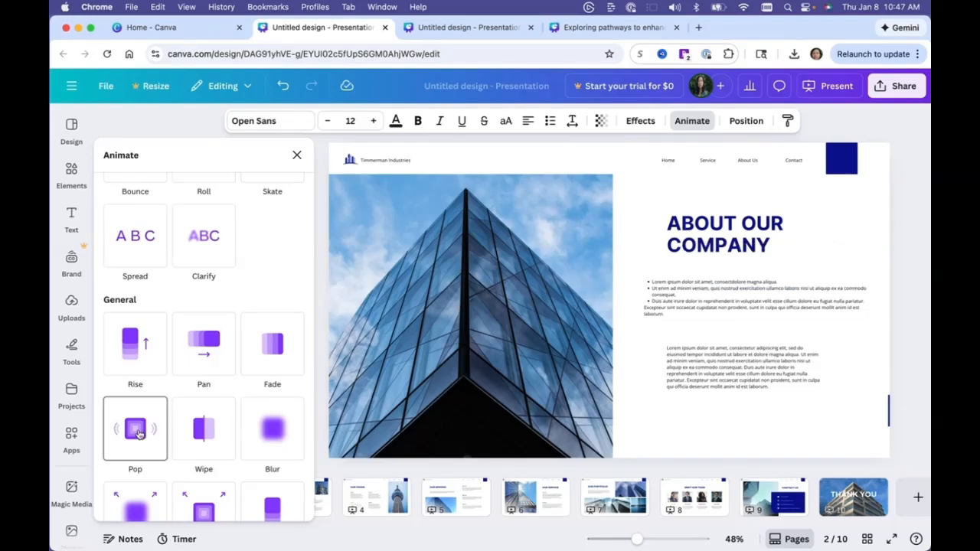
left_click(137, 430)
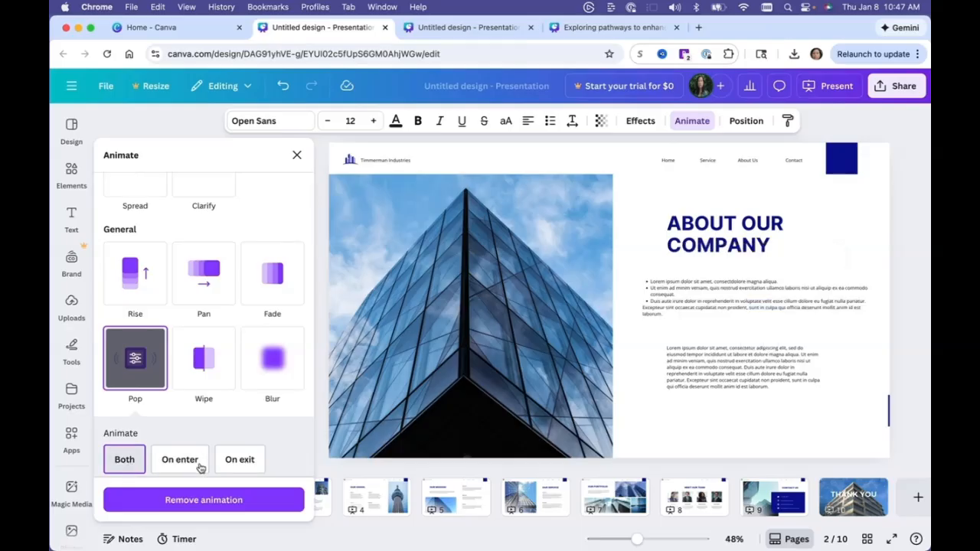
left_click(170, 459)
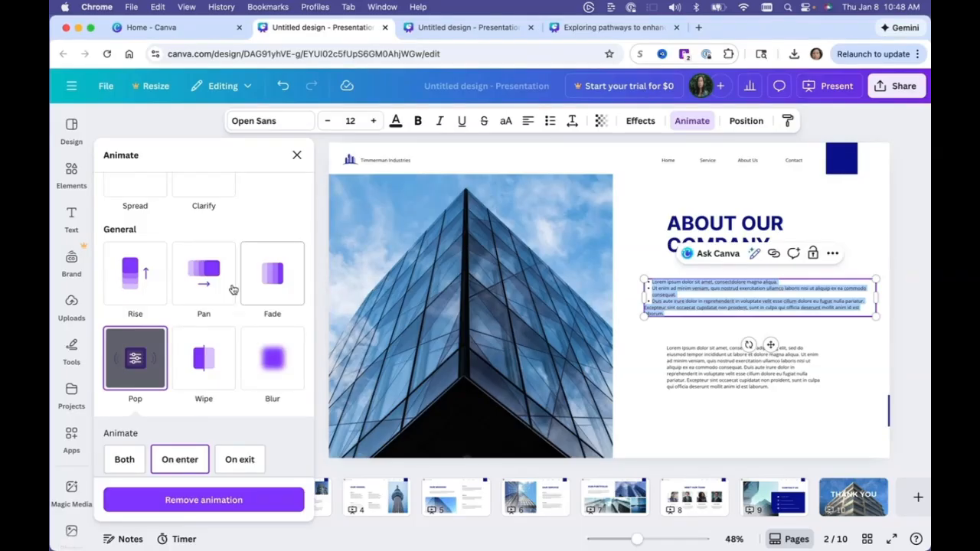
Change the bullet text's animation to Burst, browse the other animation effects, and close the animation panel.
scroll(233, 290, "down", 2)
scroll(234, 290, "up", 5)
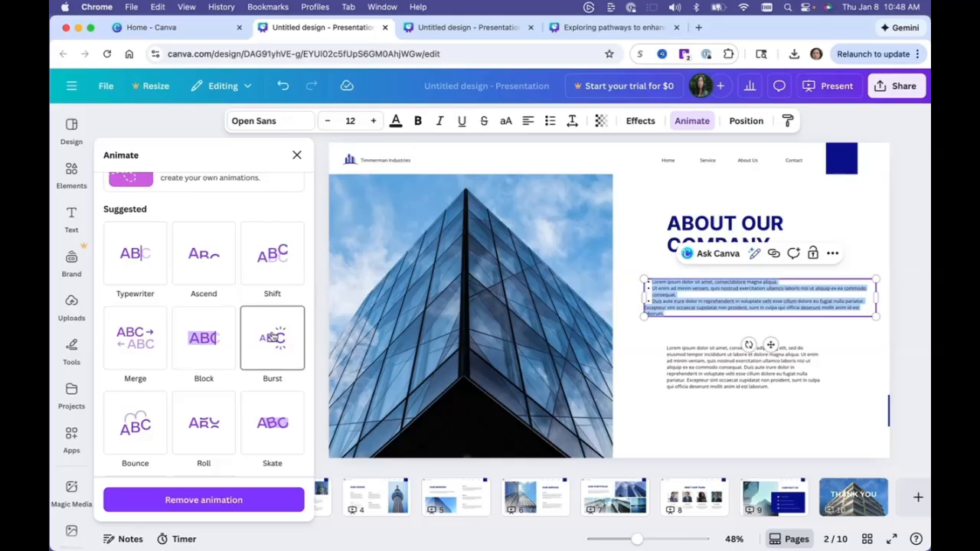
left_click(273, 337)
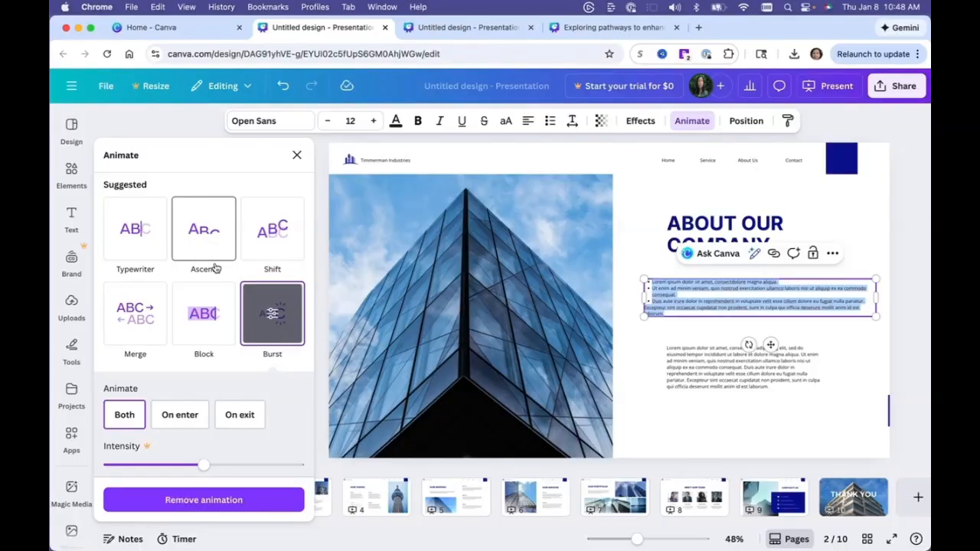
scroll(216, 268, "down", 1)
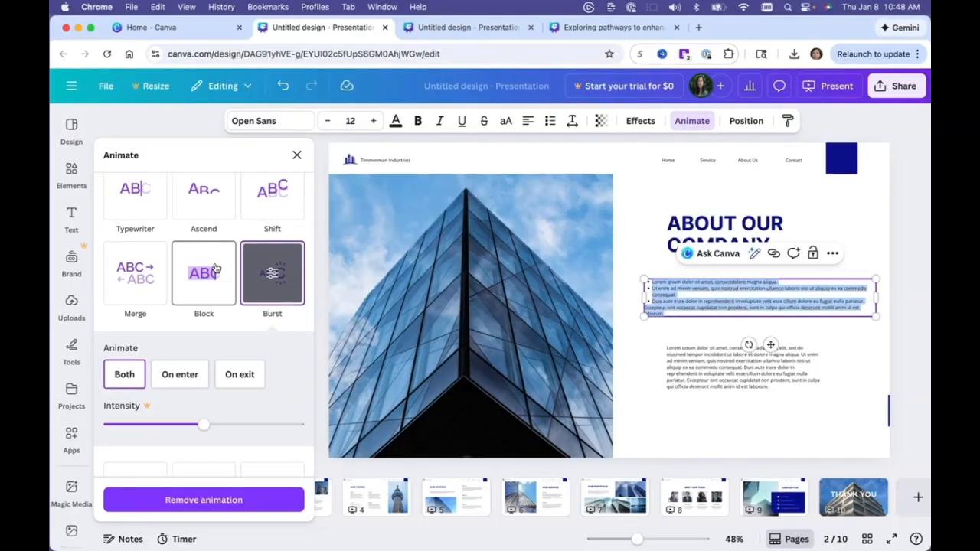
scroll(241, 259, "down", 5)
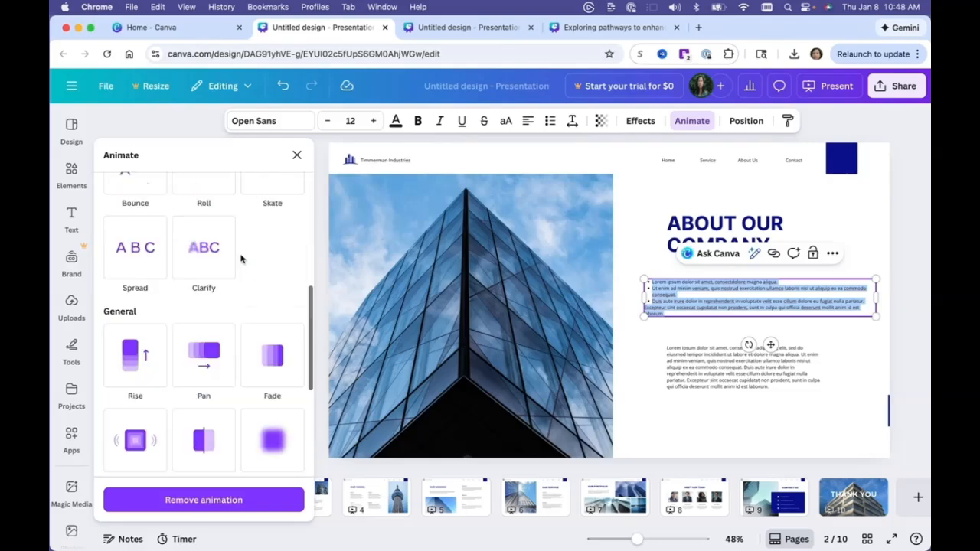
scroll(241, 259, "down", 2)
scroll(234, 340, "down", 4)
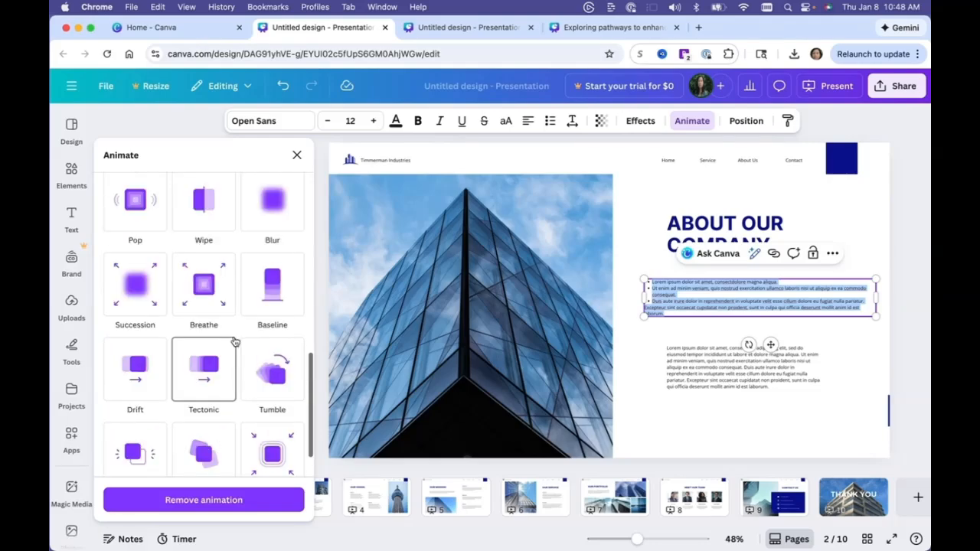
scroll(232, 370, "down", 5)
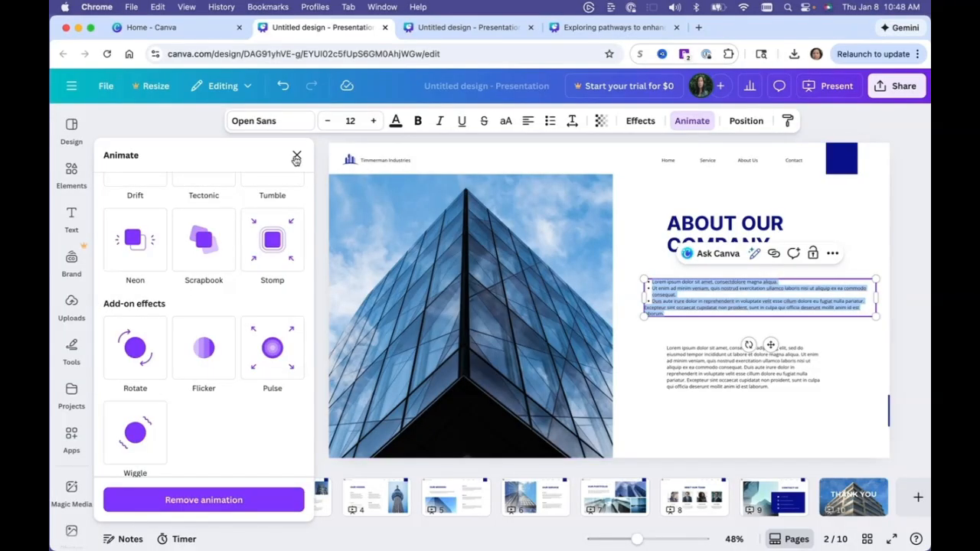
left_click(296, 159)
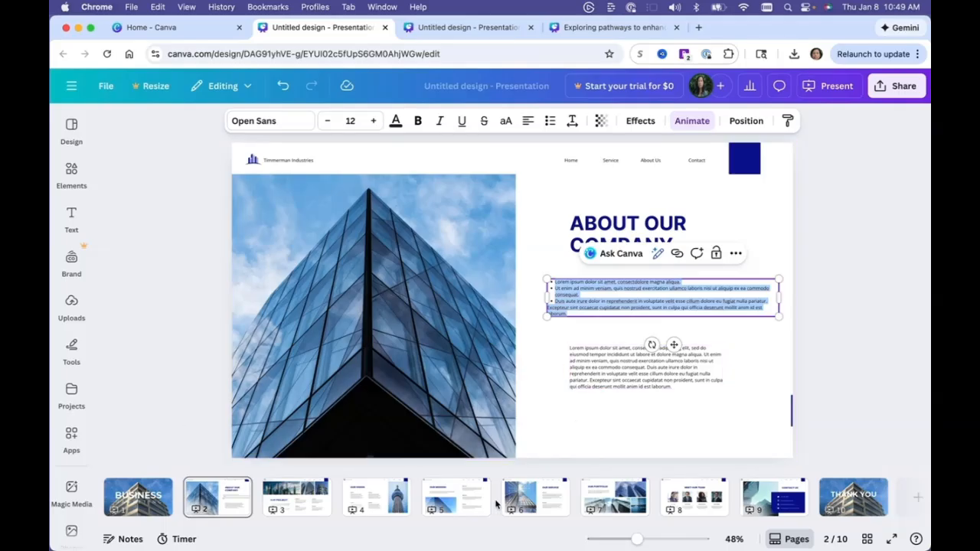
Add presenter notes to slide 2 listing about my company, history, leadership style, brand name, vision and mission.
mouse_move(499, 505)
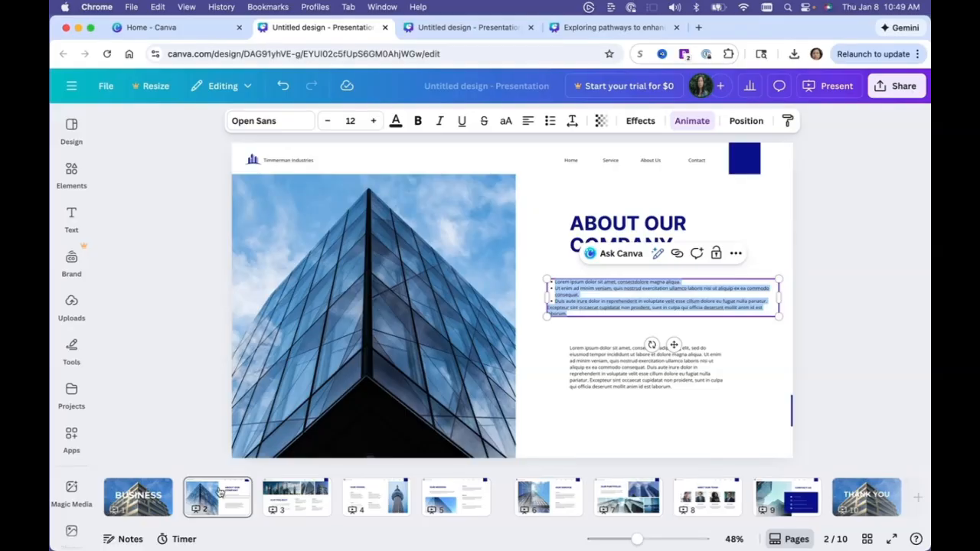
mouse_move(235, 496)
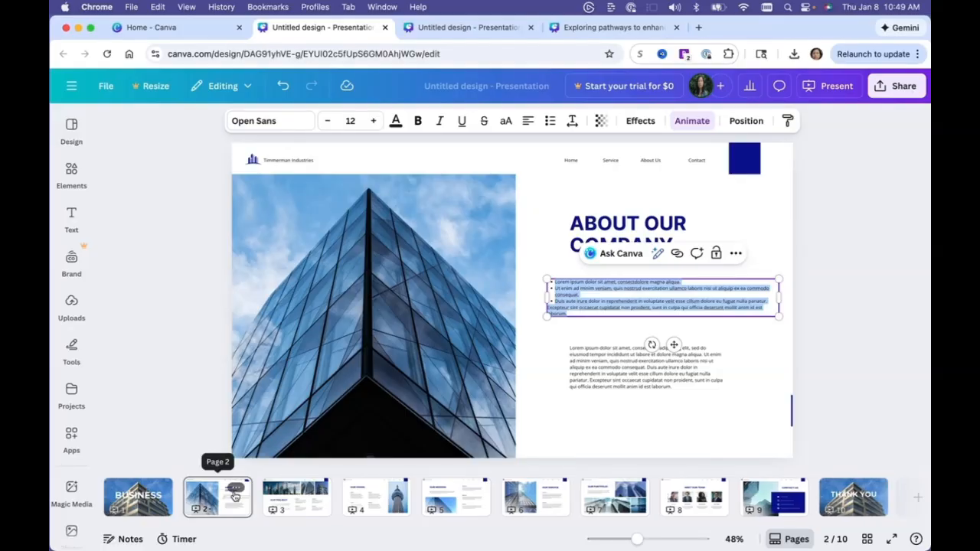
left_click(123, 539)
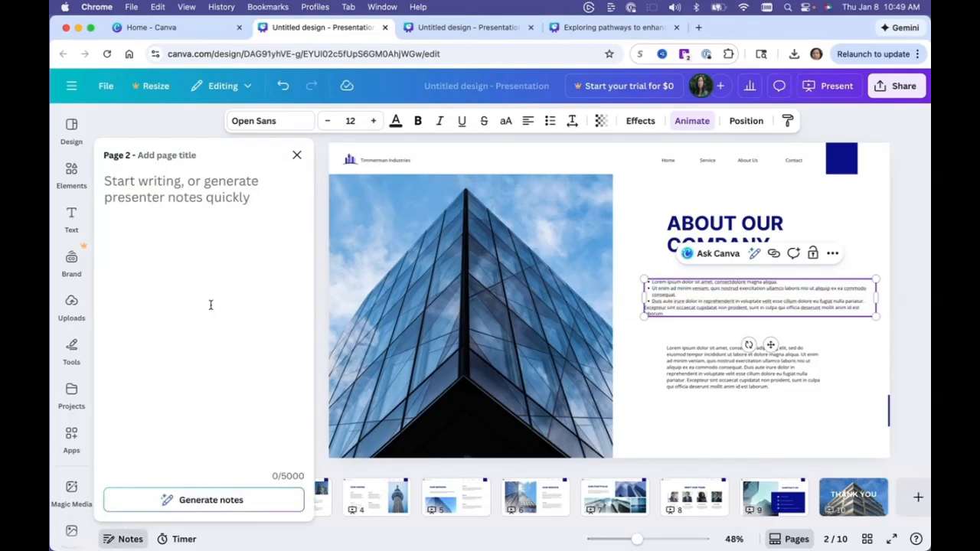
left_click(210, 305)
type("about my company")
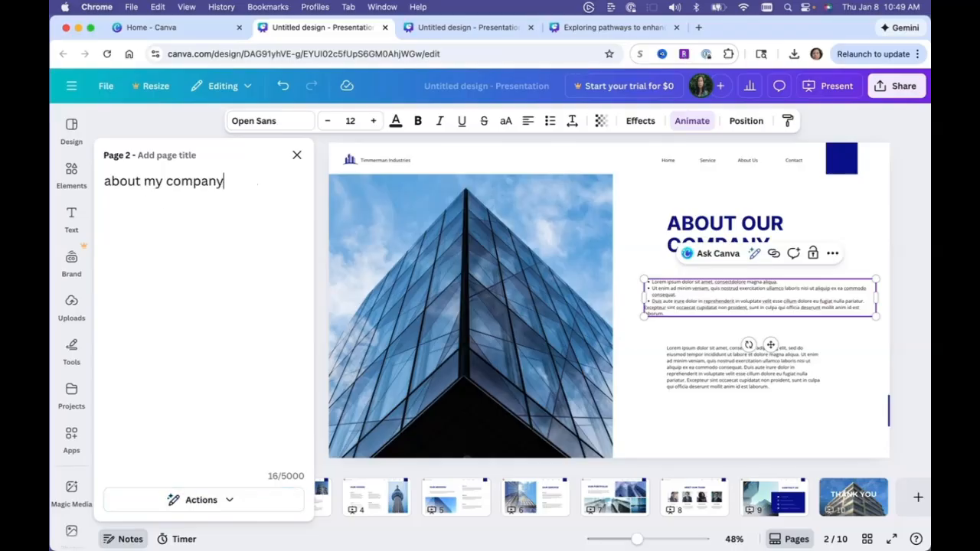
key("Return")
type("history ")
type("lead")
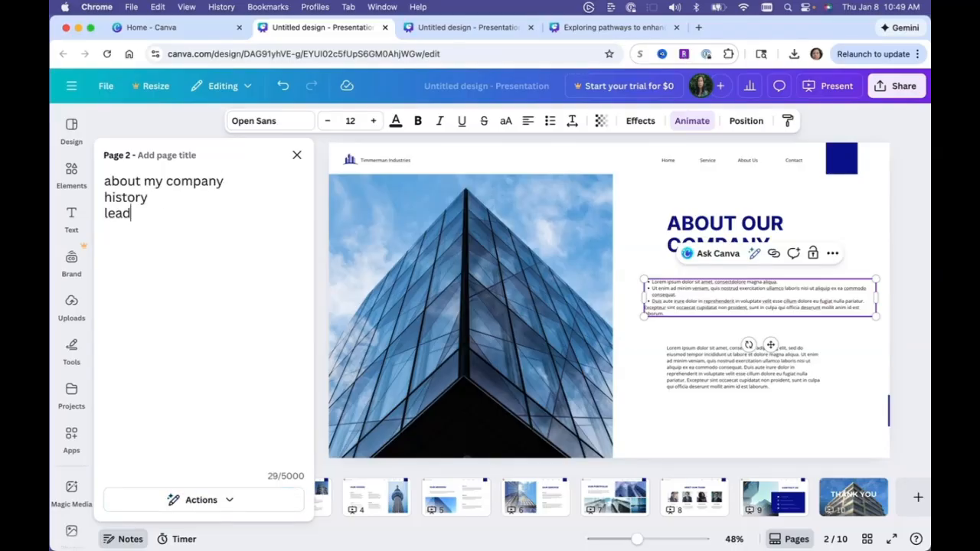
type("ership style")
key("Return")
type("brand n")
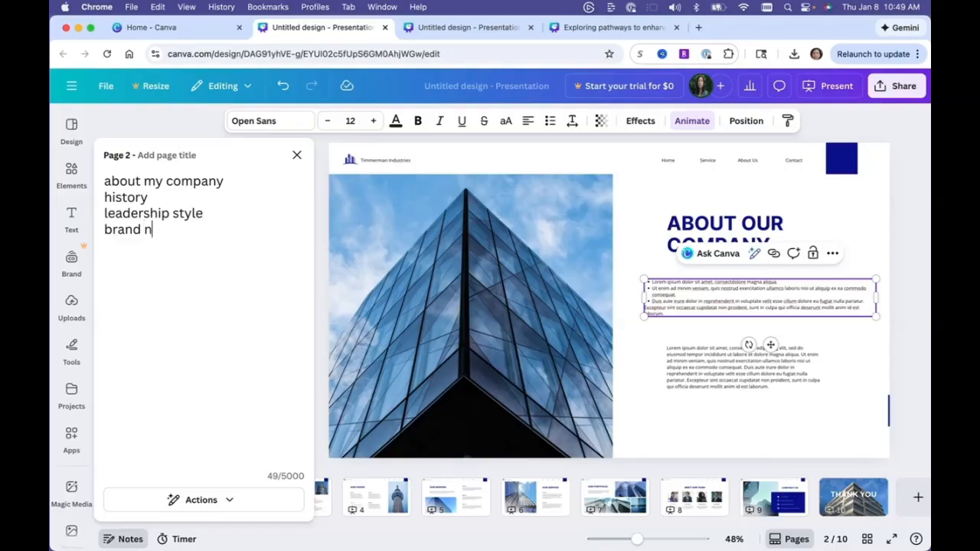
type("ame")
key("Return")
type("vision")
key("Return")
type("m")
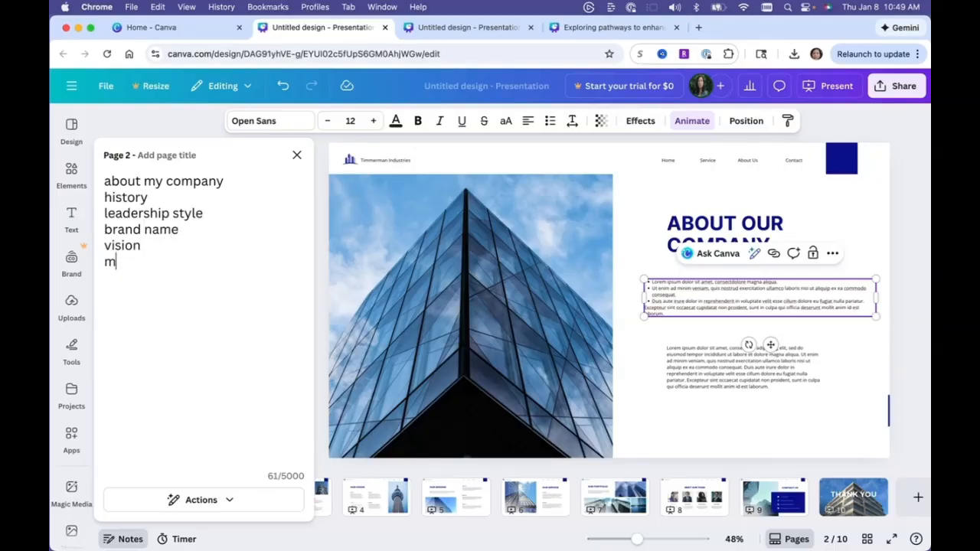
type("ission")
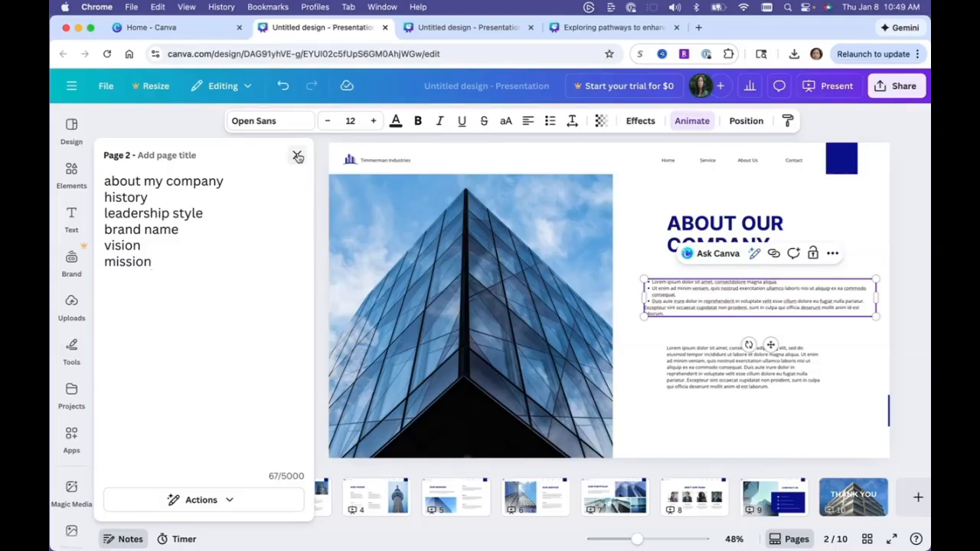
left_click(297, 156)
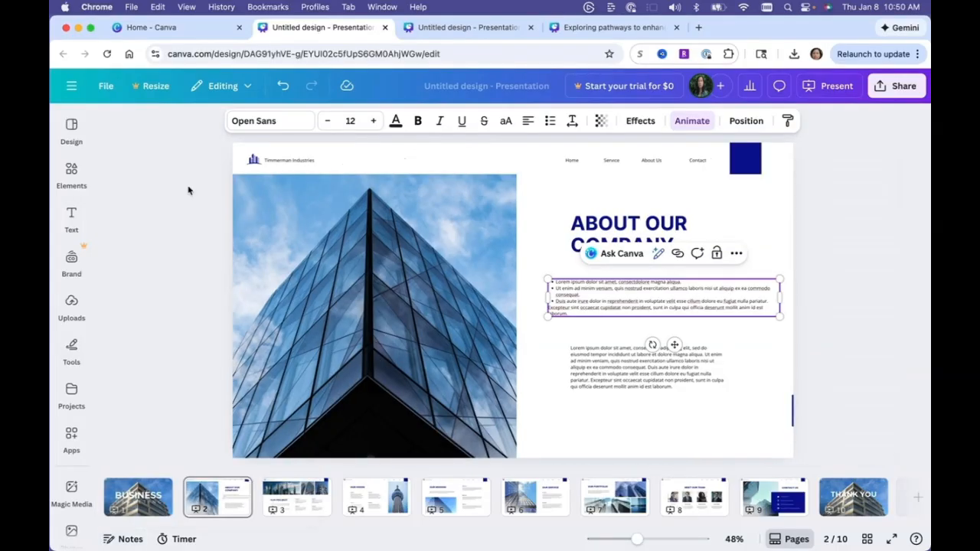
Open the talking-head recording studio, switch the camera to No camera, and exit the studio.
left_click(72, 304)
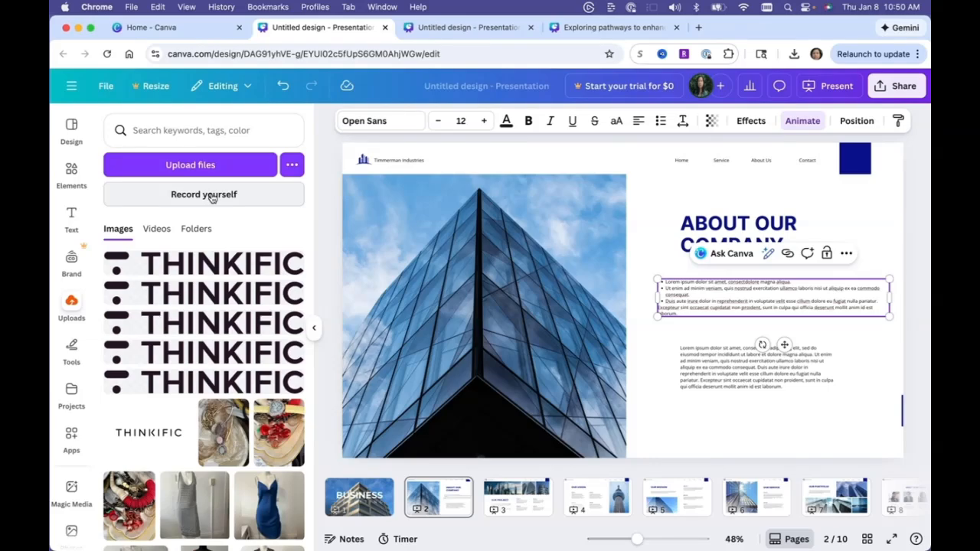
left_click(212, 196)
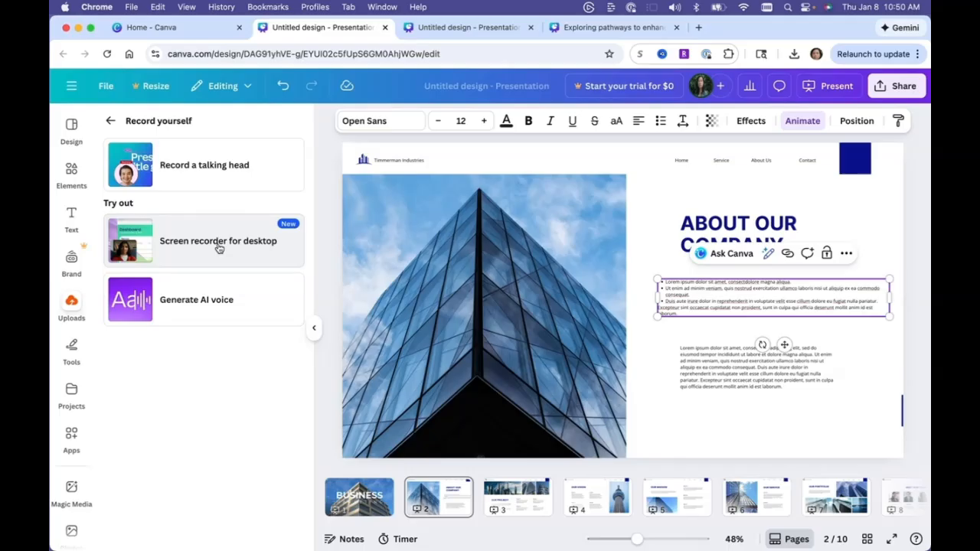
left_click(225, 170)
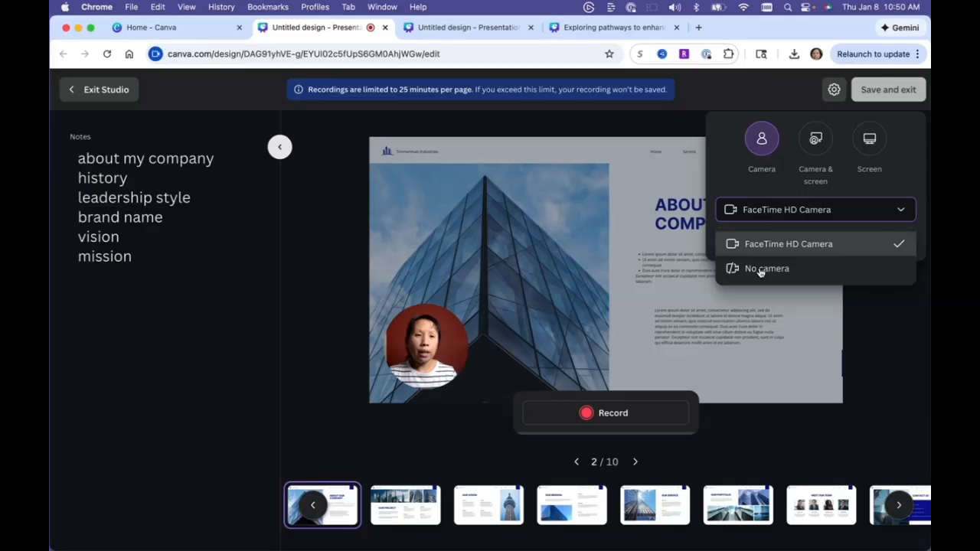
left_click(761, 270)
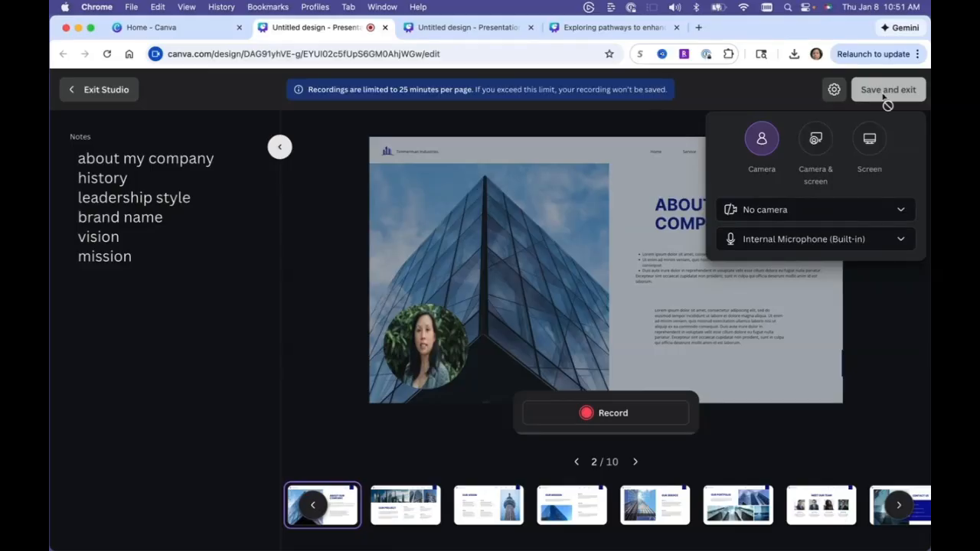
left_click(87, 91)
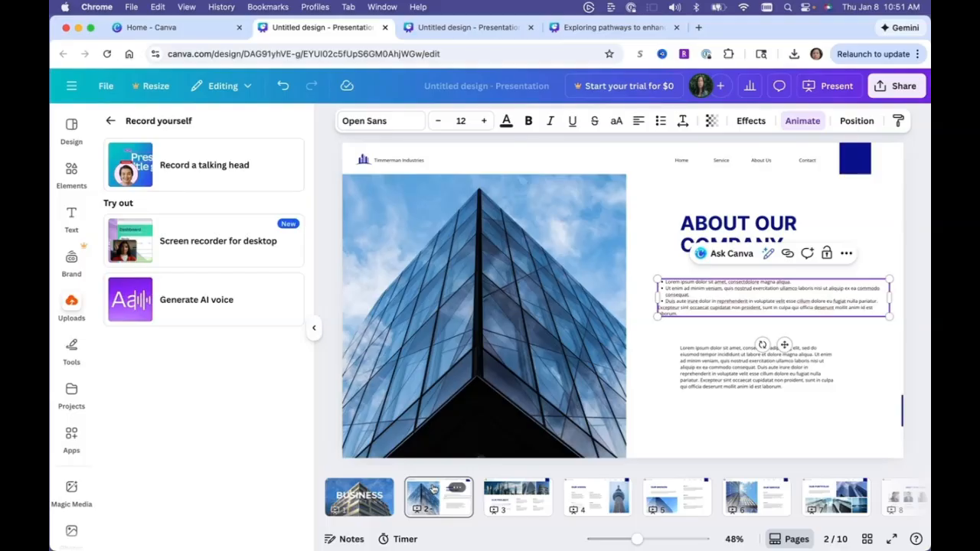
Open the Generate AI voice panel to view its voices, then return to the uploads panel.
left_click(191, 312)
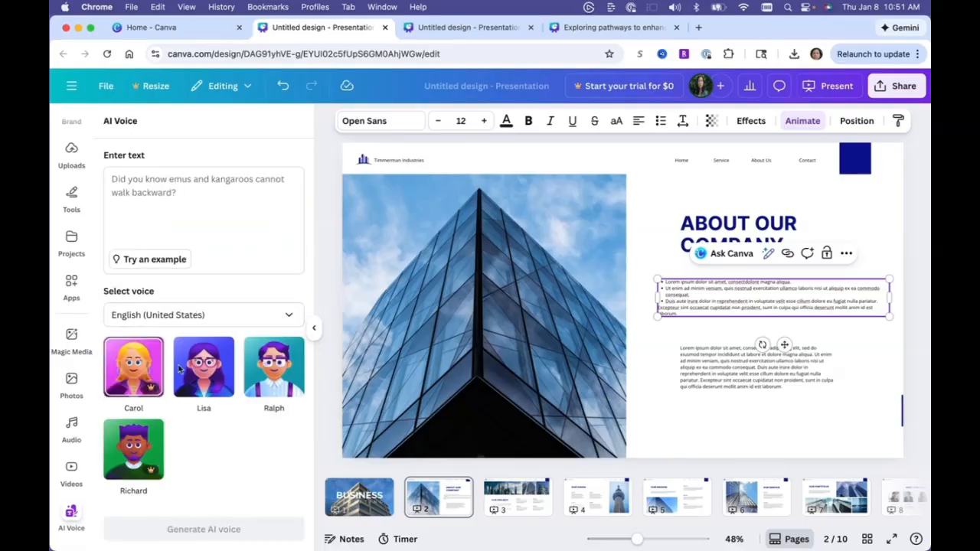
mouse_move(269, 368)
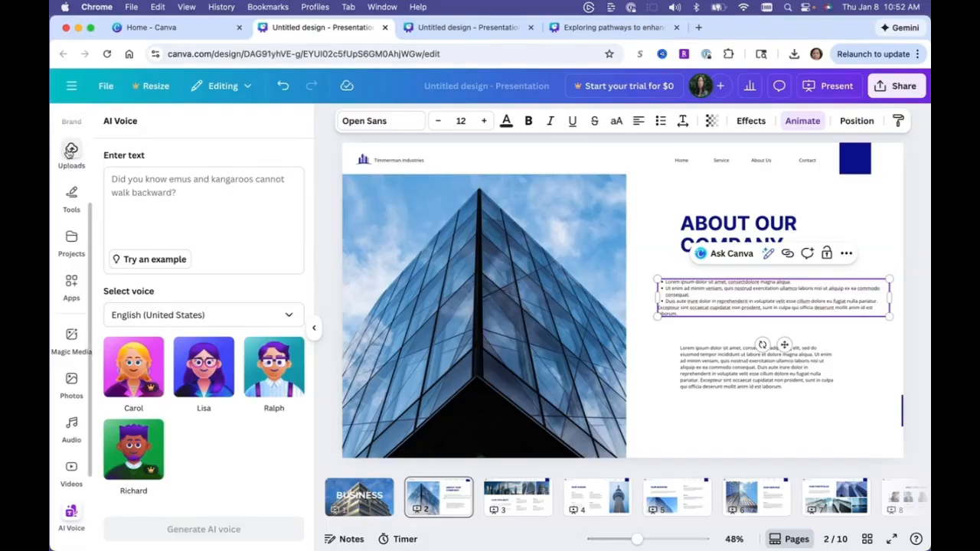
left_click(69, 152)
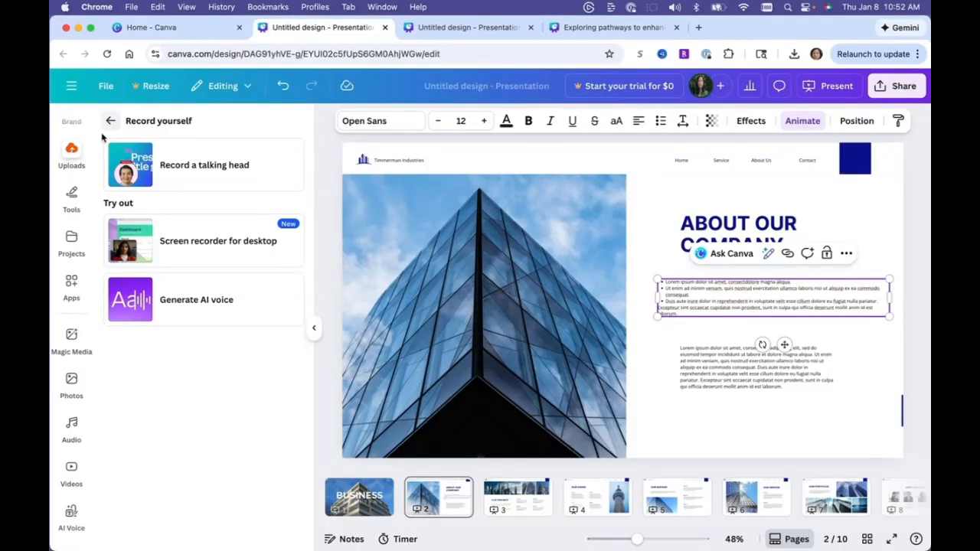
left_click(74, 159)
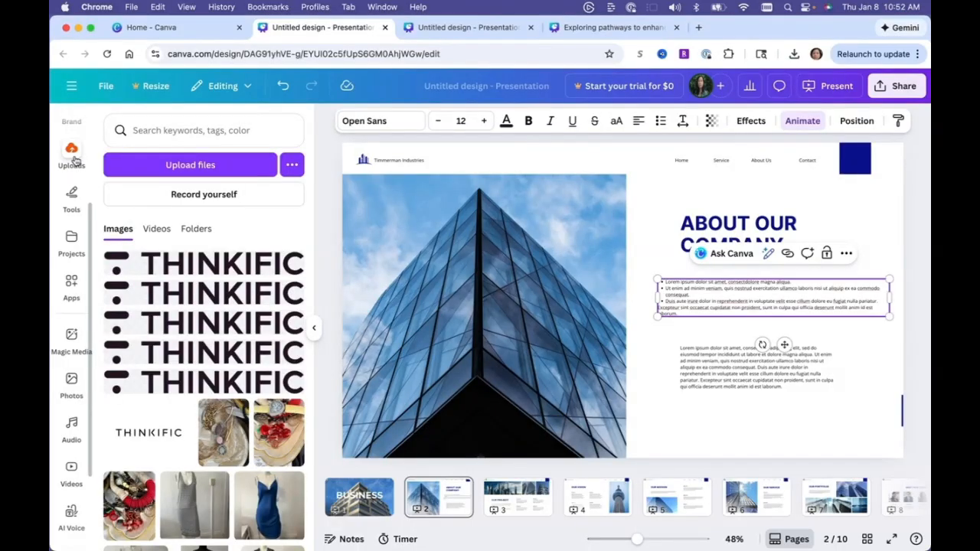
Upload the audio file Recognizing_God_s_Voice_Bonus_Audio.mp3 from the Downloads folder.
left_click(175, 167)
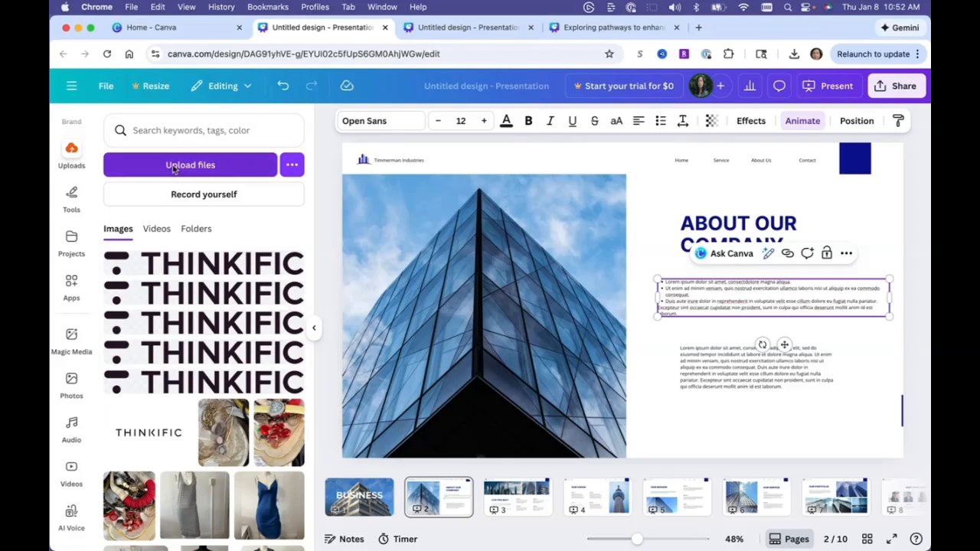
scroll(365, 273, "down", 5)
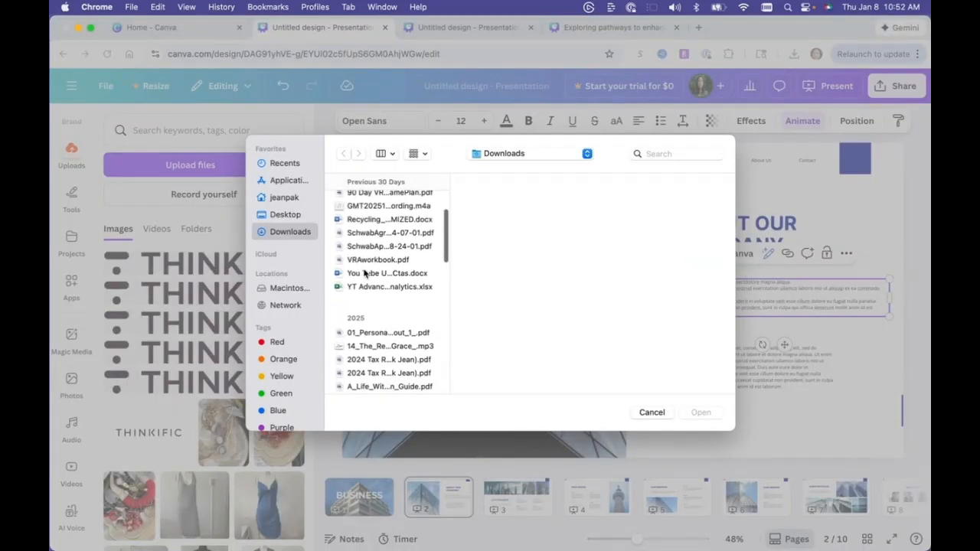
scroll(366, 272, "down", 8)
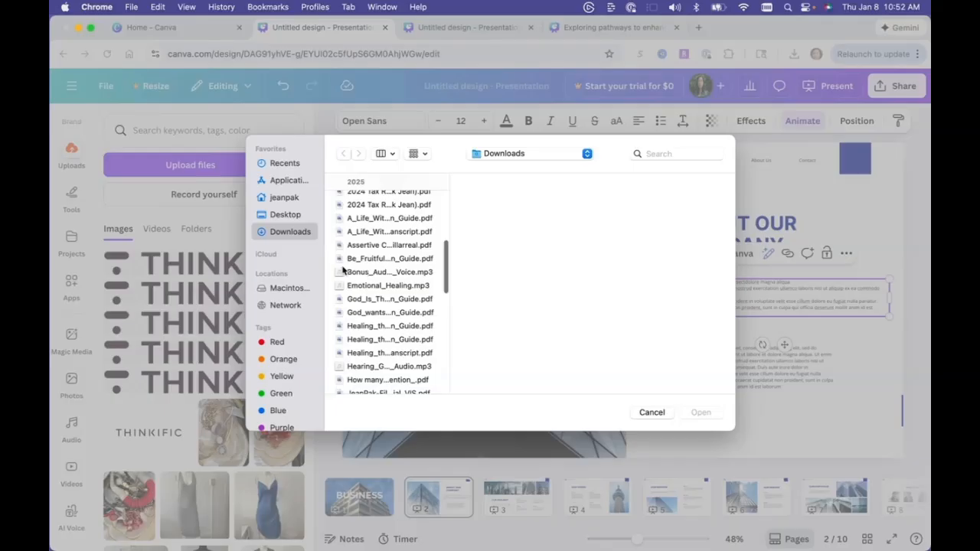
scroll(392, 295, "down", 4)
scroll(392, 295, "up", 2)
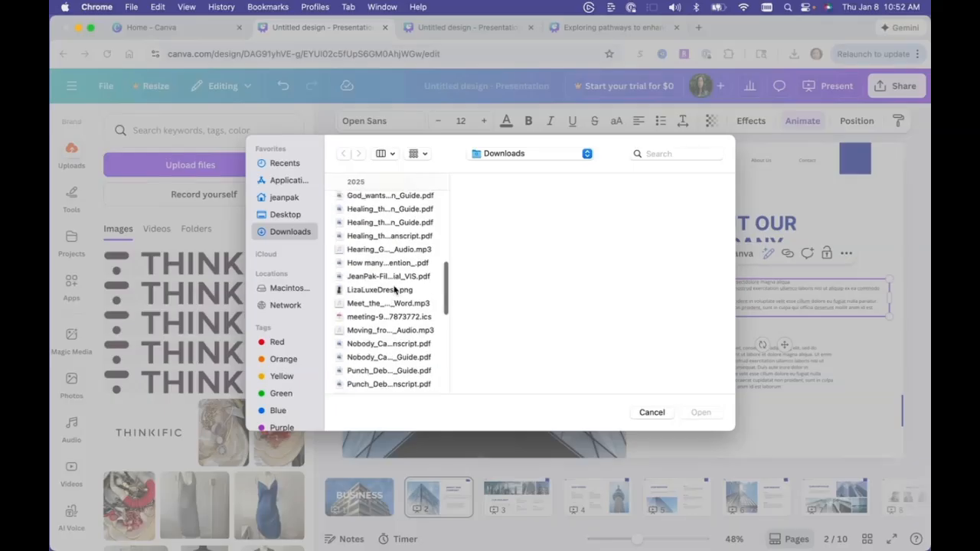
scroll(401, 313, "down", 10)
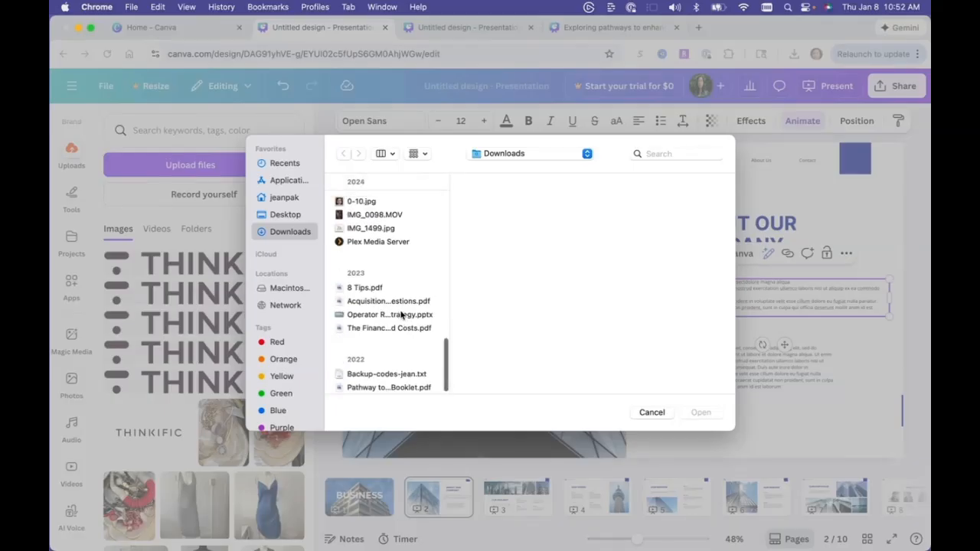
scroll(400, 312, "up", 3)
scroll(400, 314, "up", 3)
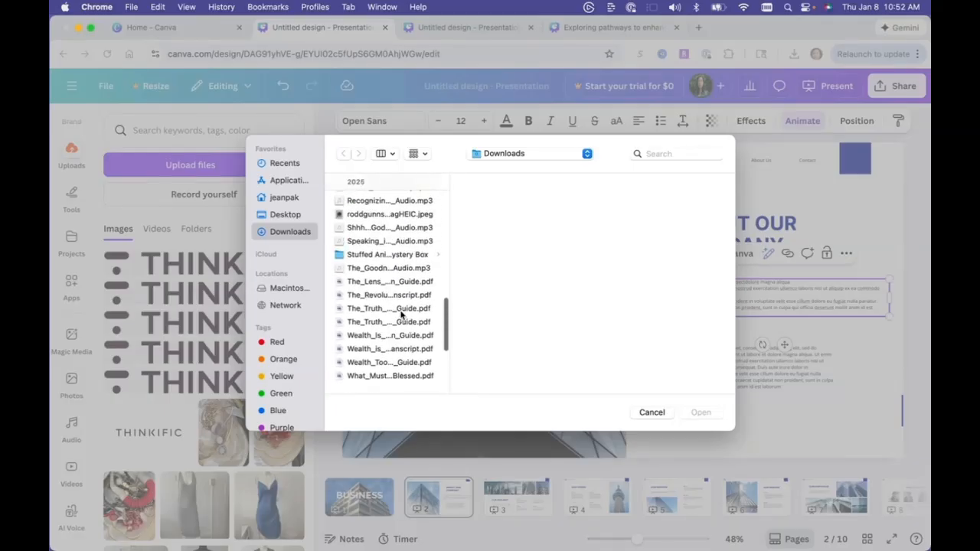
scroll(408, 239, "up", 1)
left_click(408, 216)
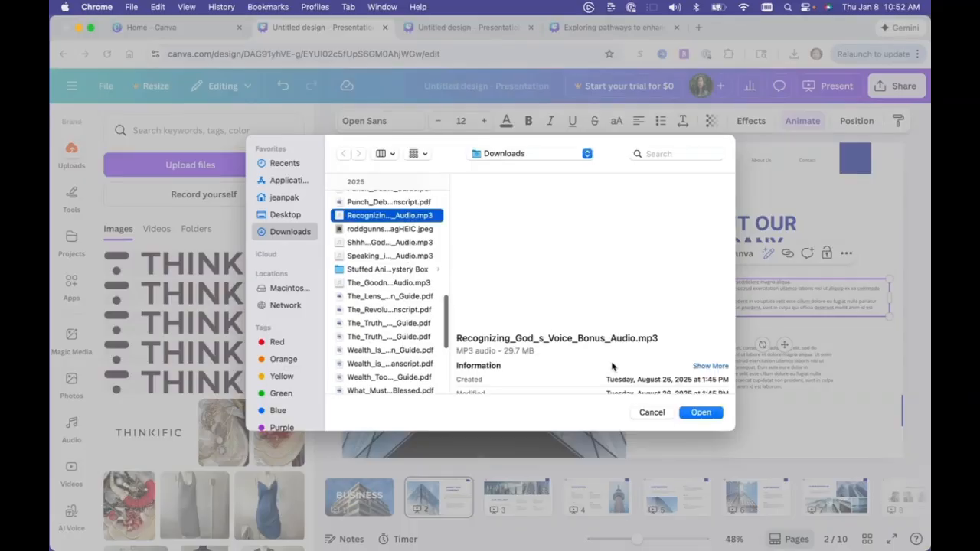
left_click(701, 413)
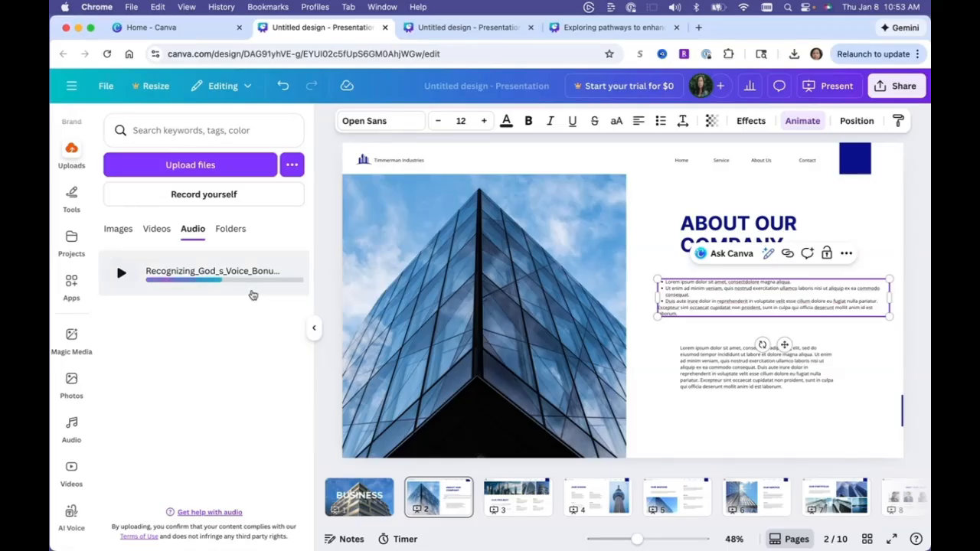
Add the uploaded audio track to the timeline under slide 2.
mouse_move(251, 293)
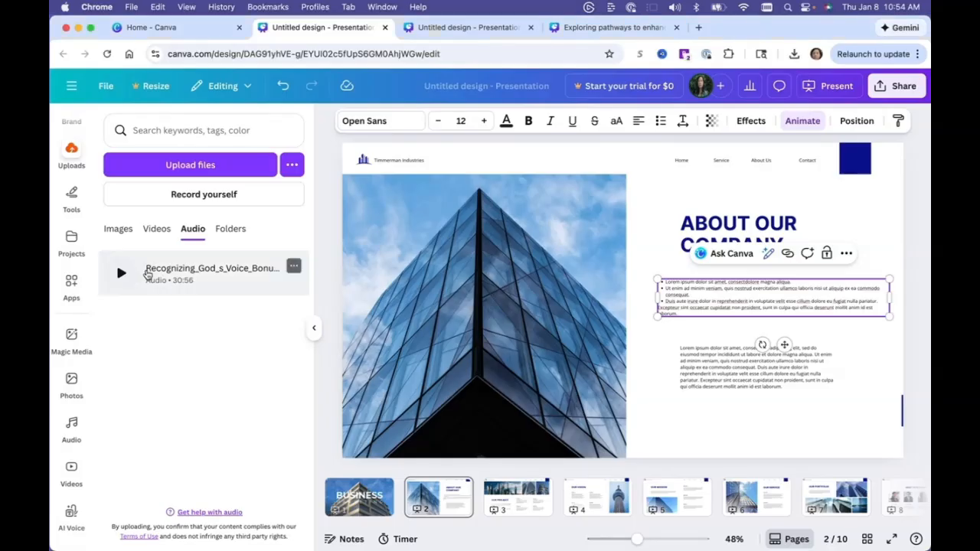
left_click_drag(331, 367, 439, 486)
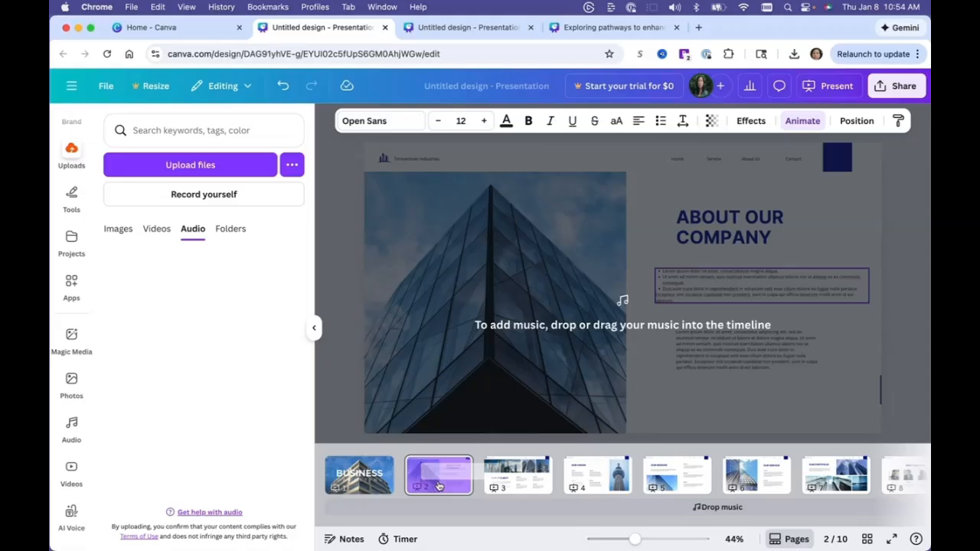
left_click_drag(439, 486, 440, 487)
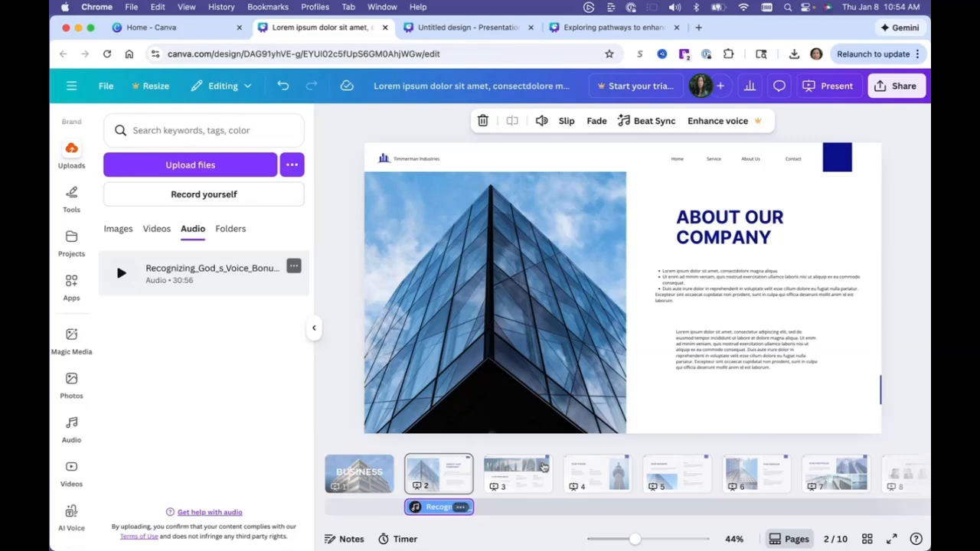
Inspect the audio track's options and scroll through the timeline across all slides.
right_click(463, 509)
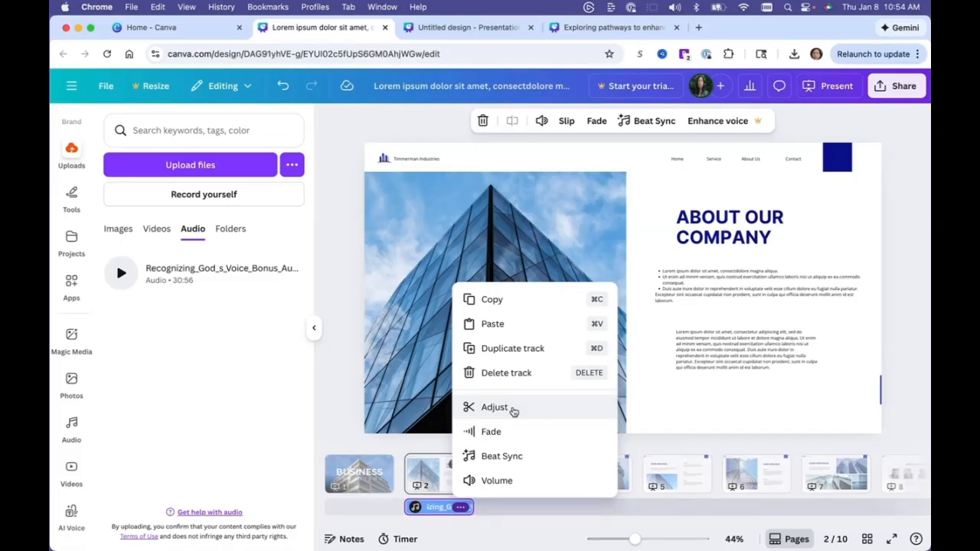
left_click(420, 475)
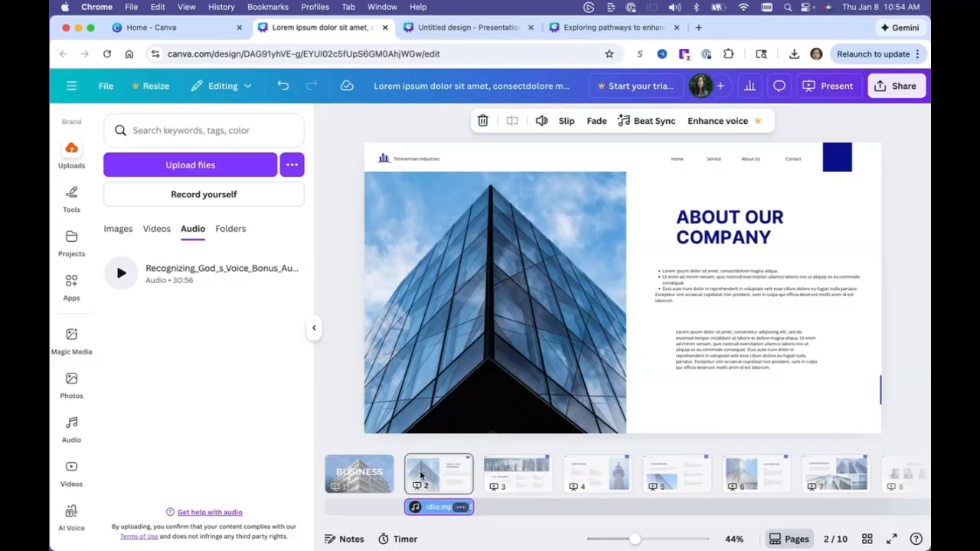
scroll(556, 459, "right", 3)
left_click(314, 328)
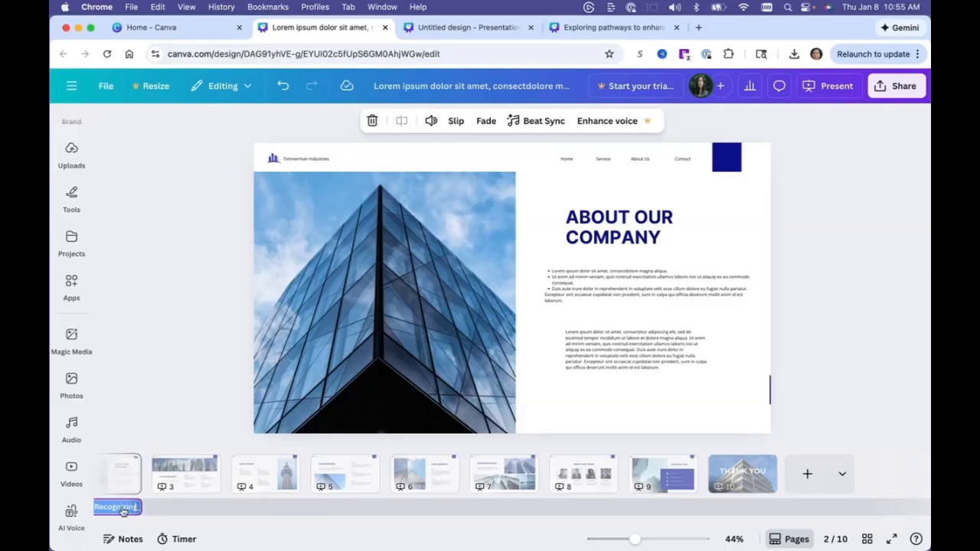
left_click_drag(122, 512, 337, 511)
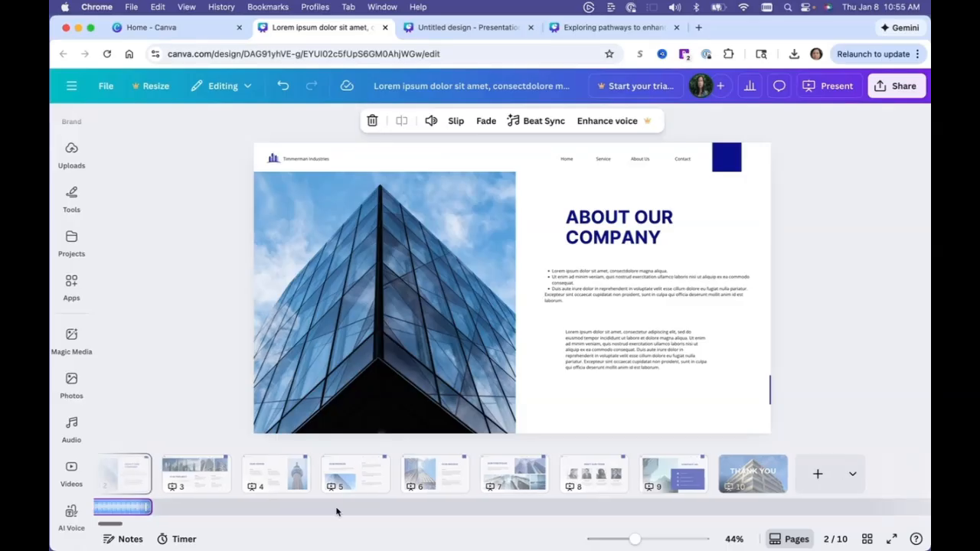
scroll(800, 518, "right", 3)
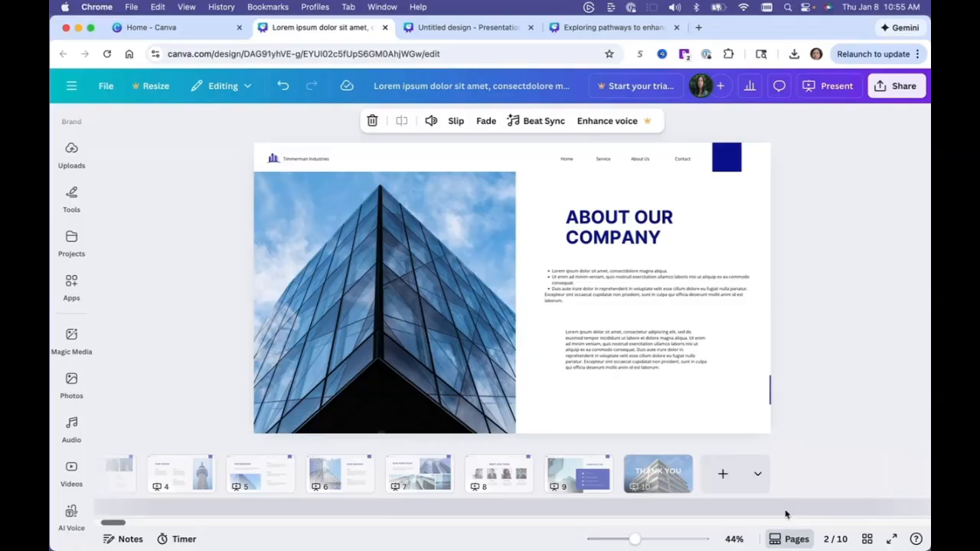
scroll(216, 479, "left", 6)
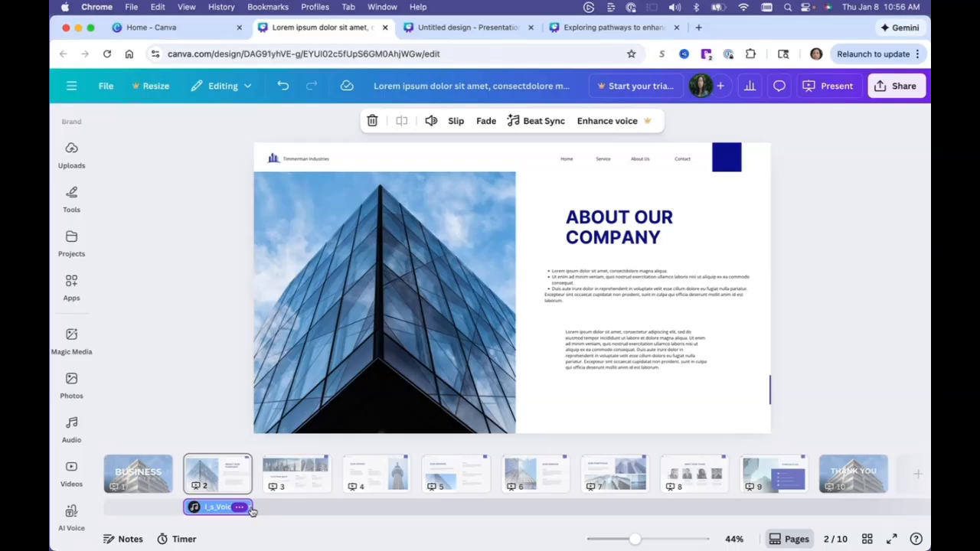
Switch to the Exploring pathways to enhance organizational effectiveness presentation.
left_click(719, 473)
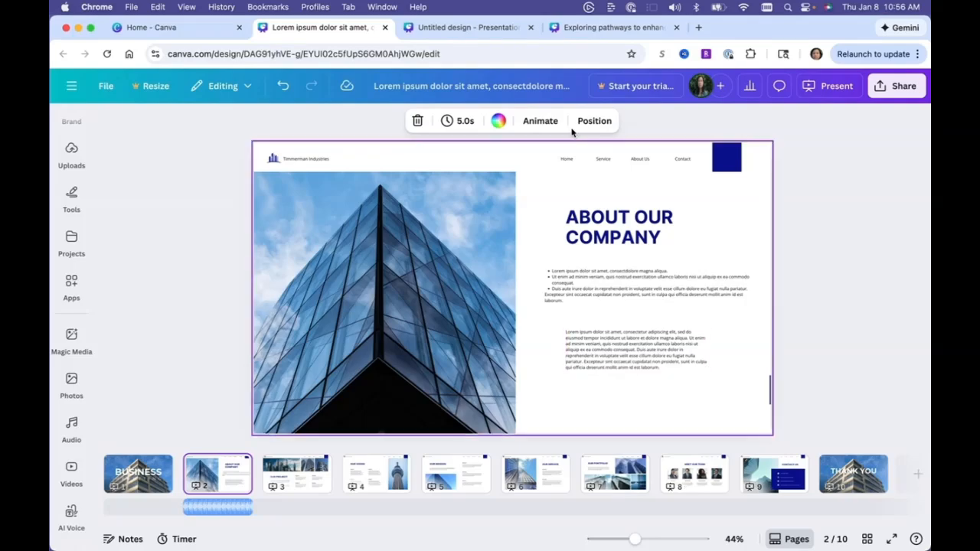
left_click(474, 28)
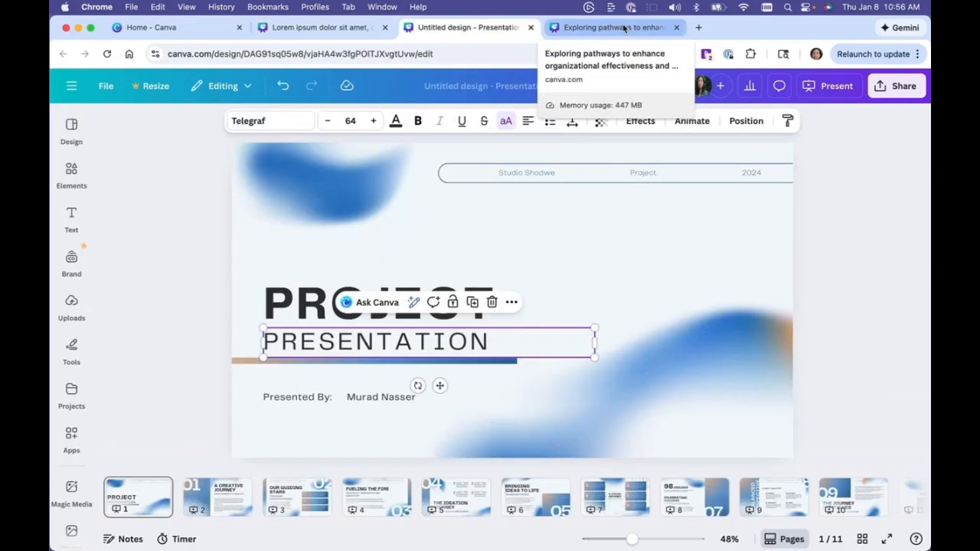
left_click(624, 28)
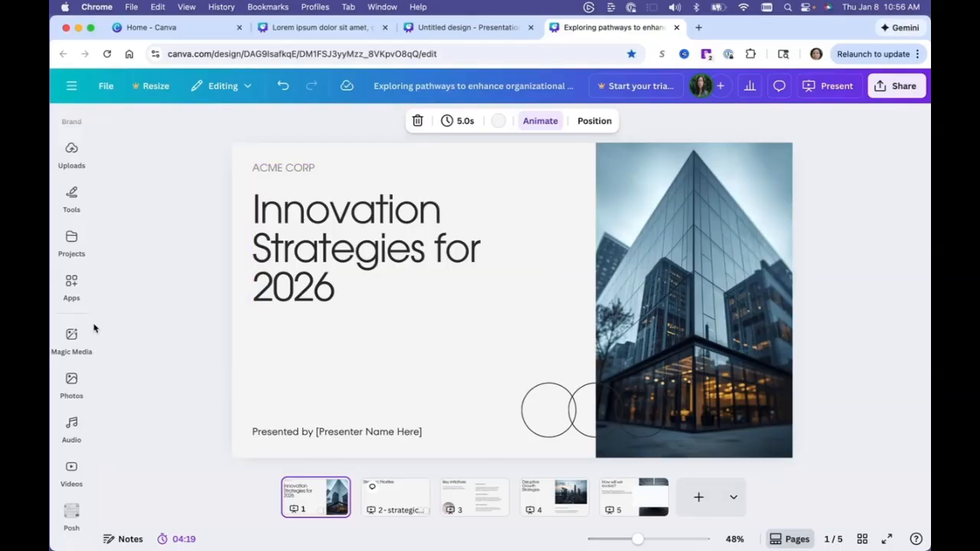
Write a Magic Media prompt for an online course template for tech-savvy 18-20 year college students and TikTok users, then clear it.
left_click(73, 335)
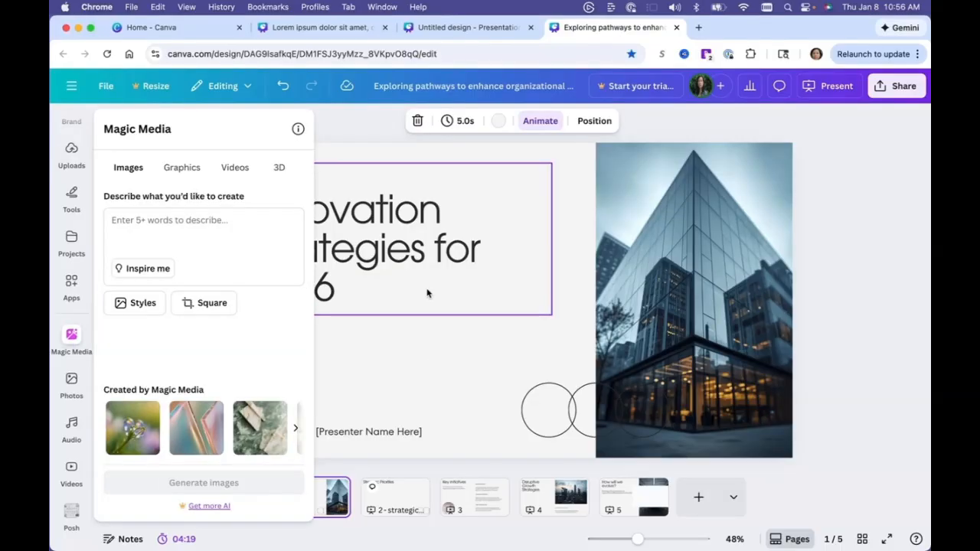
left_click(315, 283)
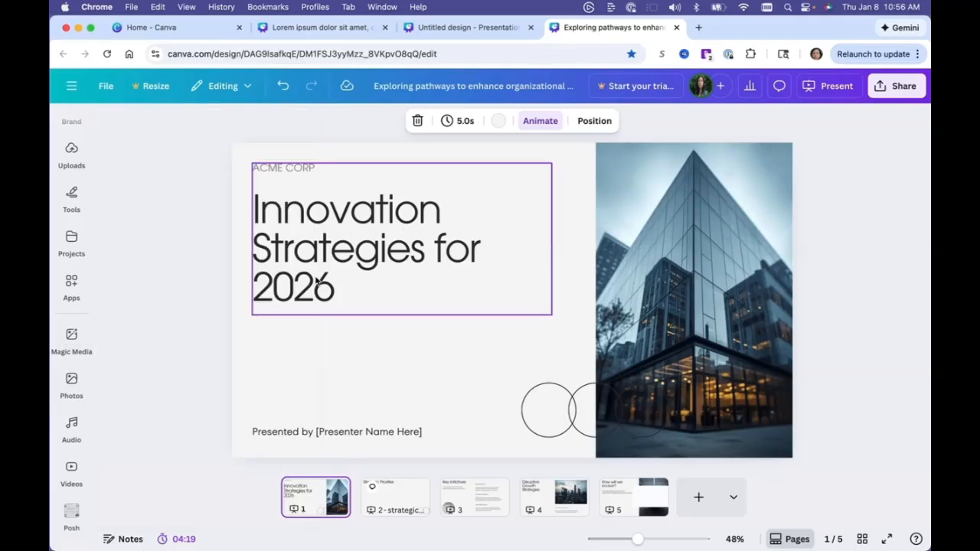
left_click(70, 341)
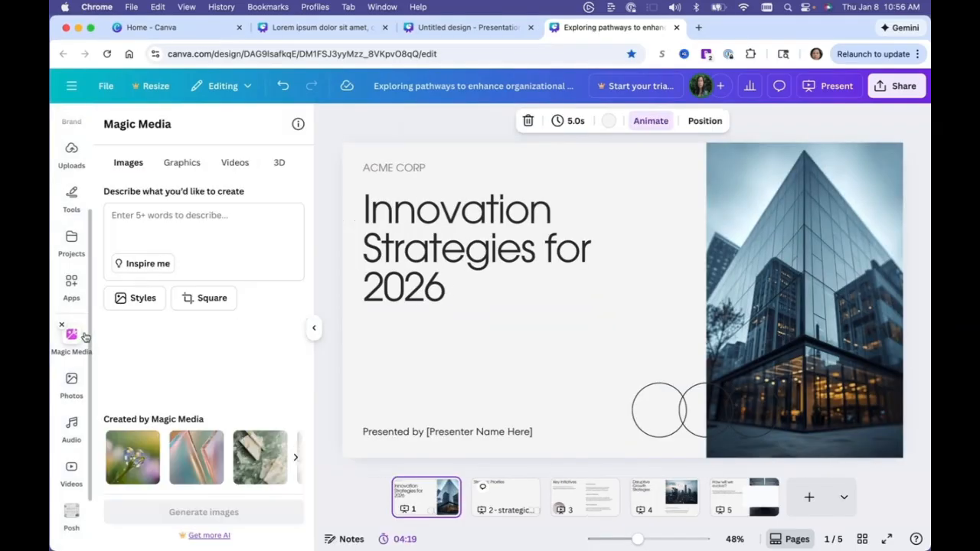
left_click(228, 207)
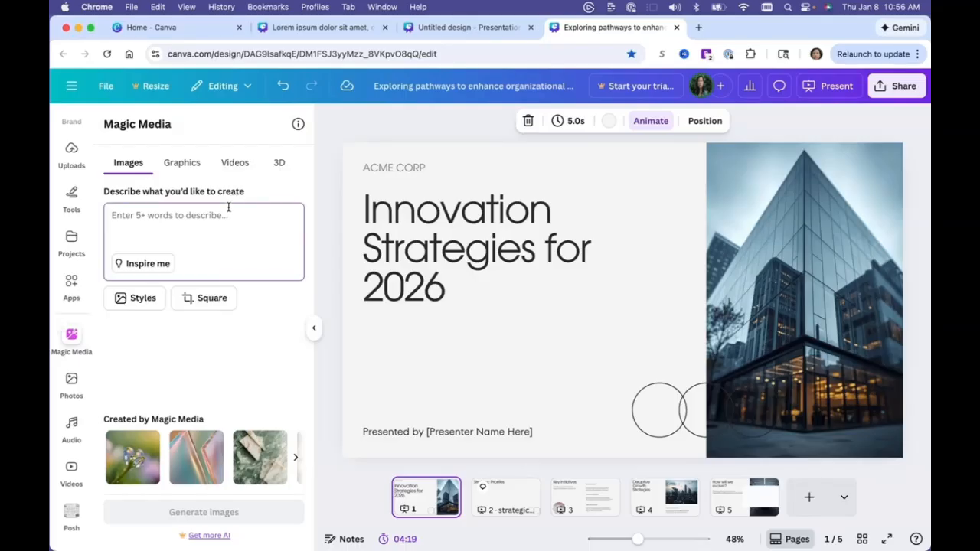
type("Help me c")
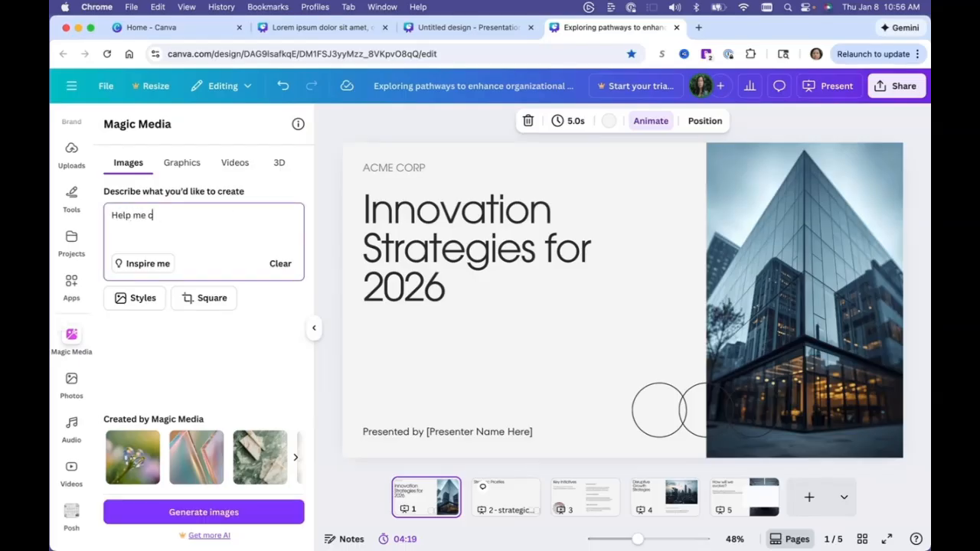
type("reate a online course ")
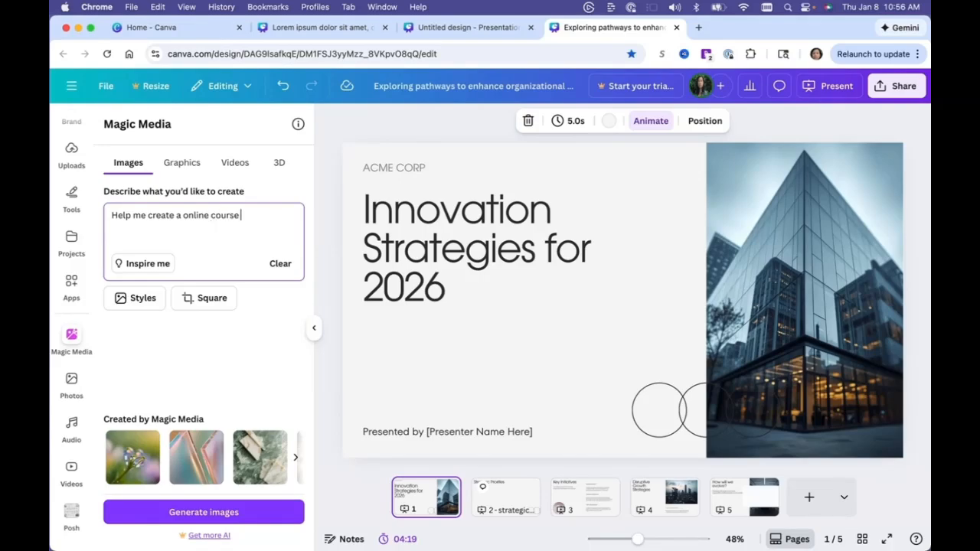
type("template design for 25-")
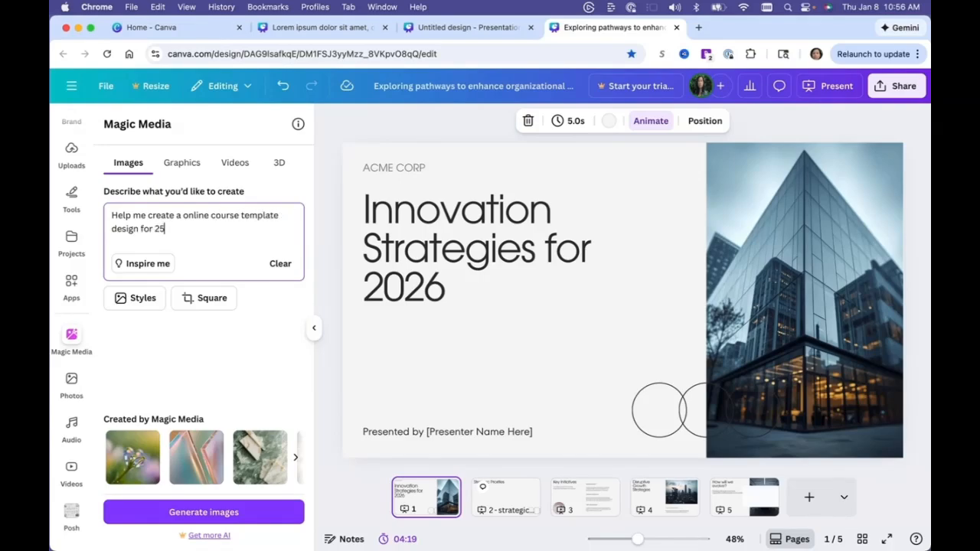
key("BackSpace")
key("BackSpace")
key("BackSpace")
type("2")
key("BackSpace")
type("18-20 year college students learning")
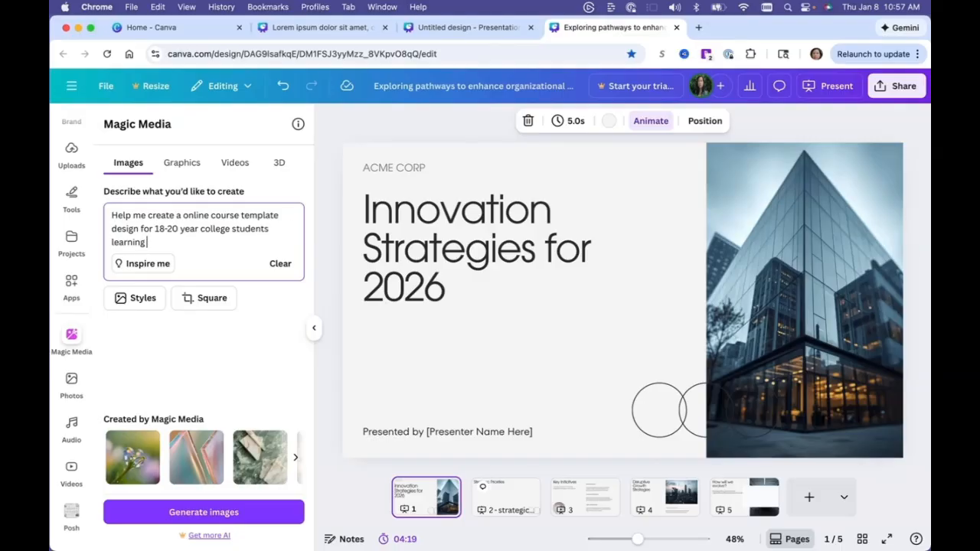
key("BackSpace")
key("BackSpace")
key("BackSpace")
key("BackSpace")
key("BackSpace")
key("BackSpace")
key("BackSpace")
key("BackSpace")
type("who are tech savvy and ")
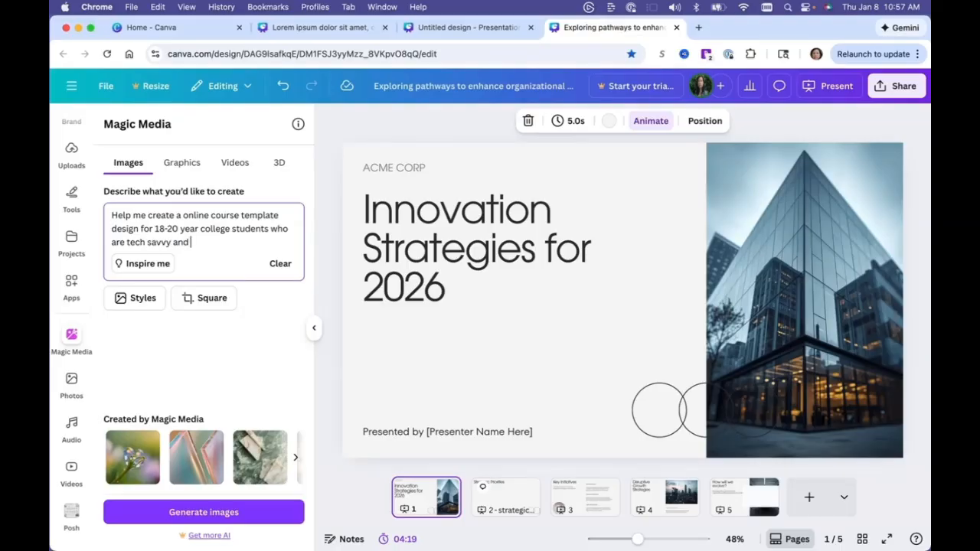
type("tik tok users.")
left_click(280, 263)
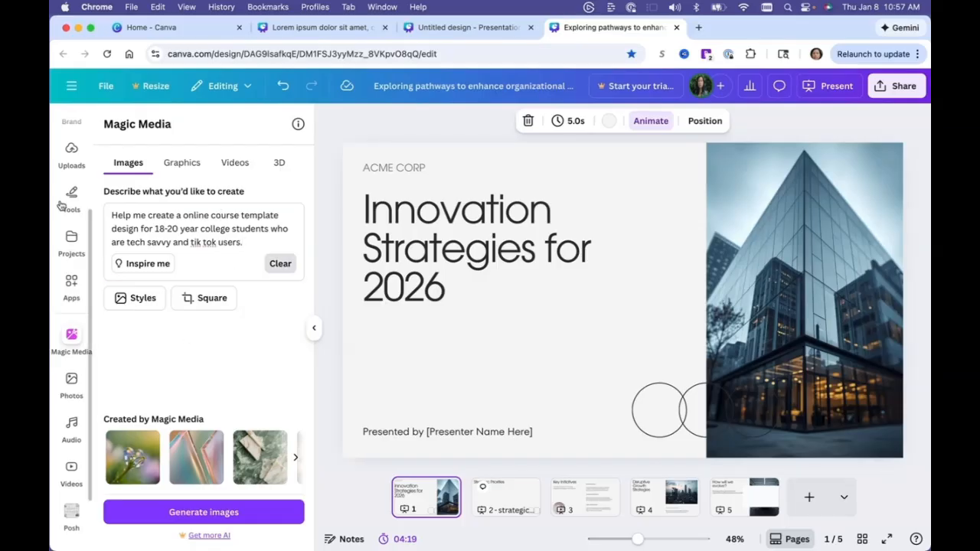
left_click(282, 264)
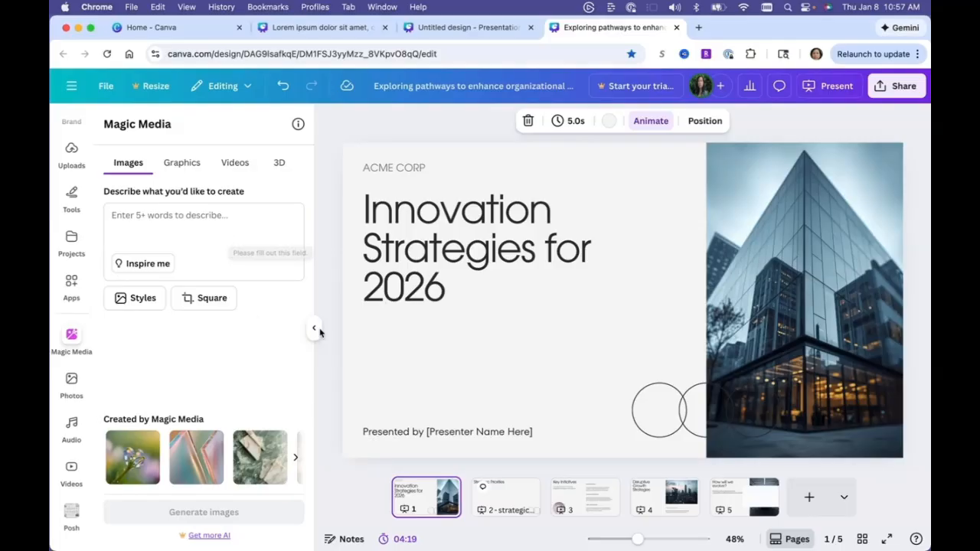
Write the Magic Media image prompt "Help me create a deck to record an online course targeting fortune 500 executives talking about business, leadership and goal setting for 2026." and generate images.
left_click(472, 338)
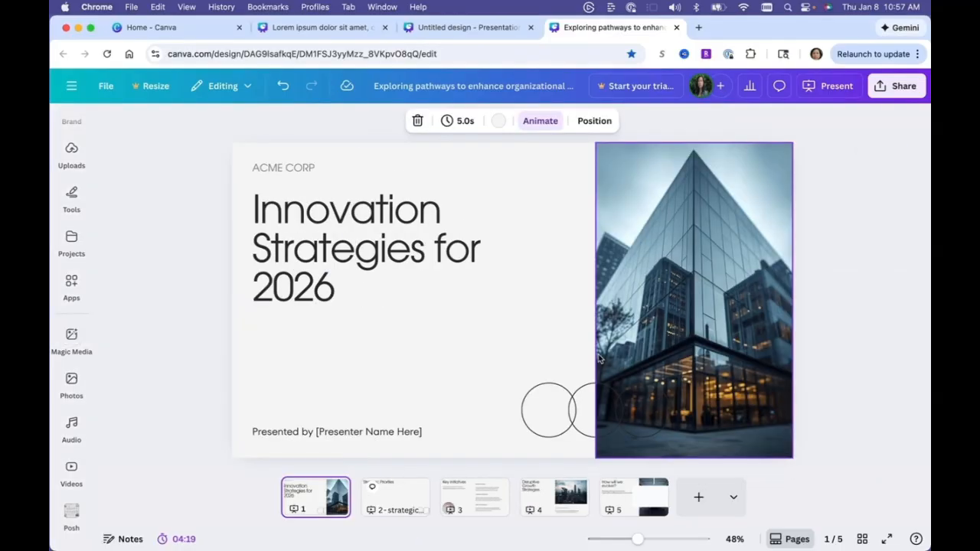
left_click(72, 337)
type("Helpme")
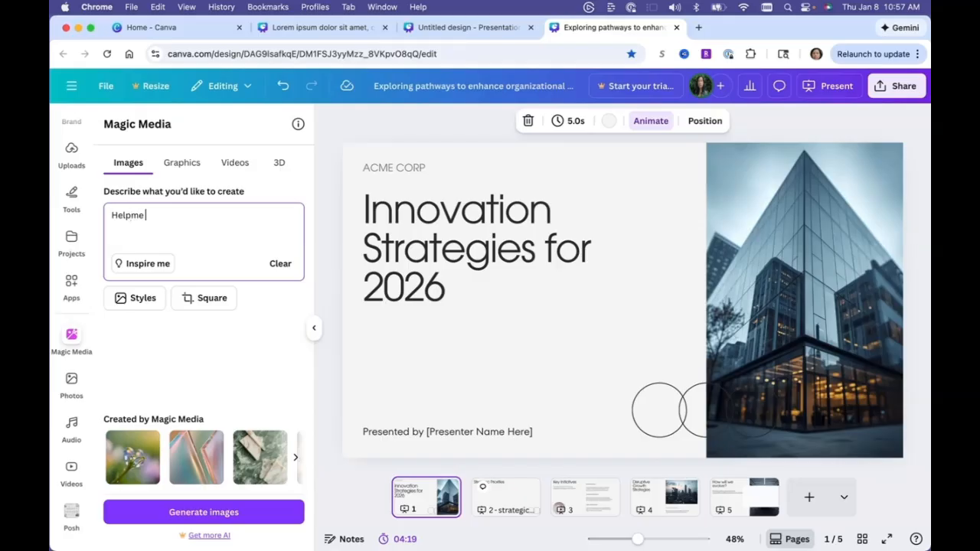
key("BackSpace")
key("BackSpace")
type("me create a deck to record")
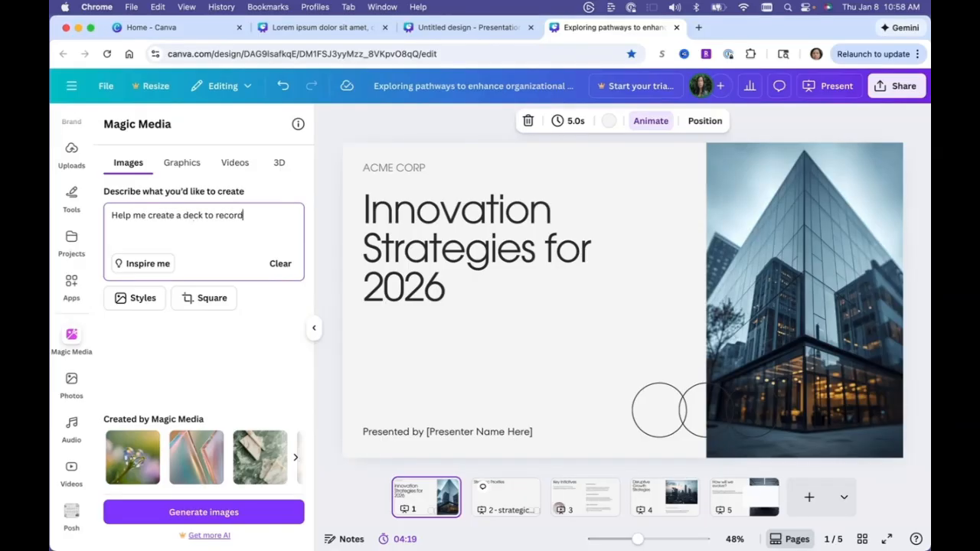
type(" an online course targeting")
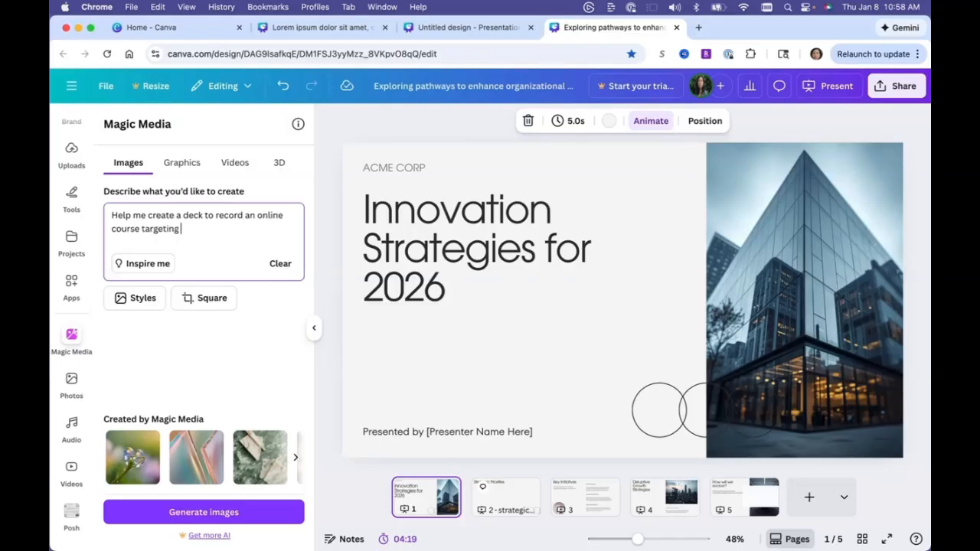
type(" fortune 500 executives ")
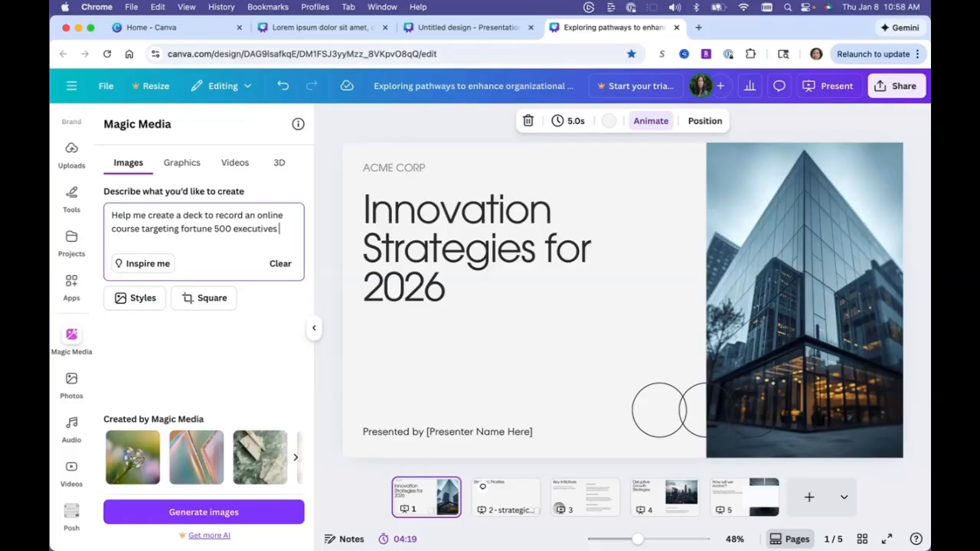
type("talking about business, leadership ")
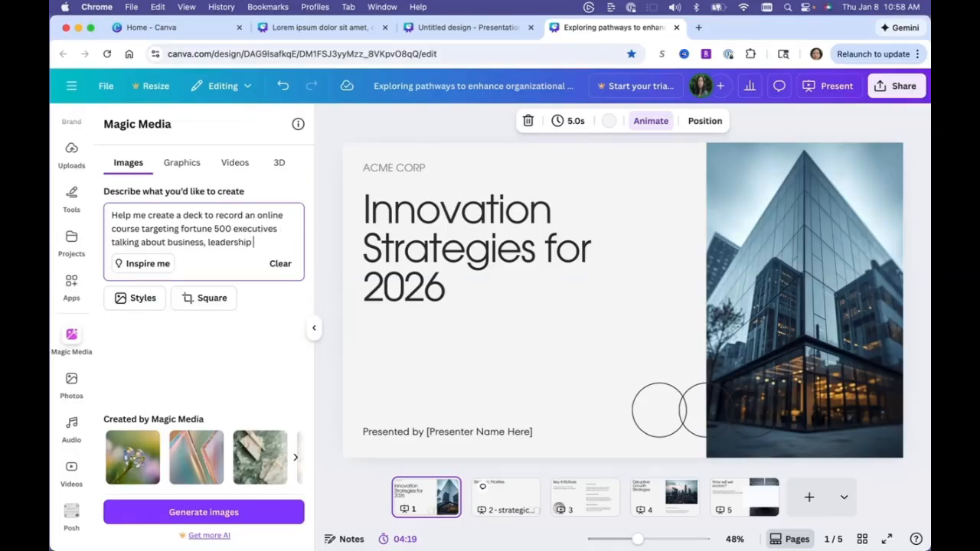
type("and goal setting")
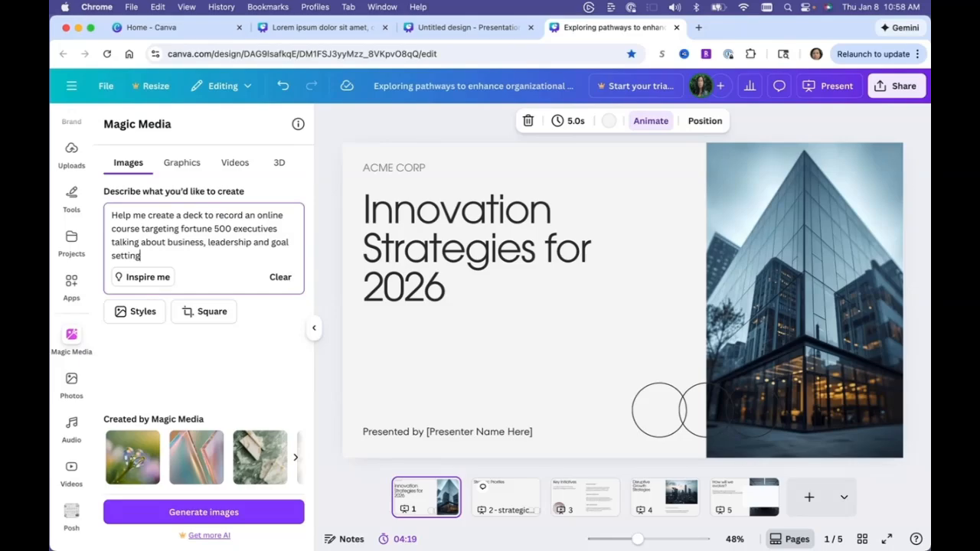
type(" for 2026.")
left_click(184, 513)
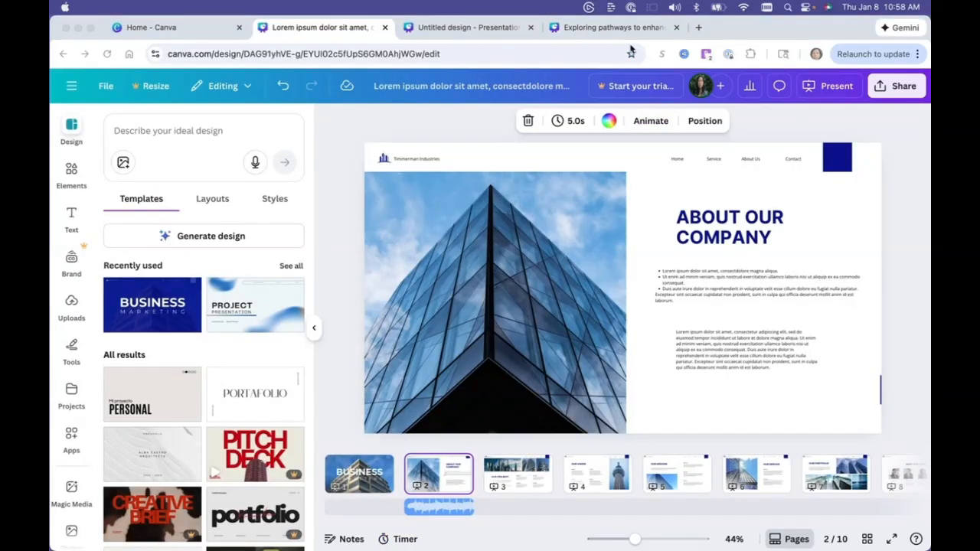
Return to the Exploring pathways presentation and collapse the Magic Media panel.
left_click(632, 32)
left_click(631, 29)
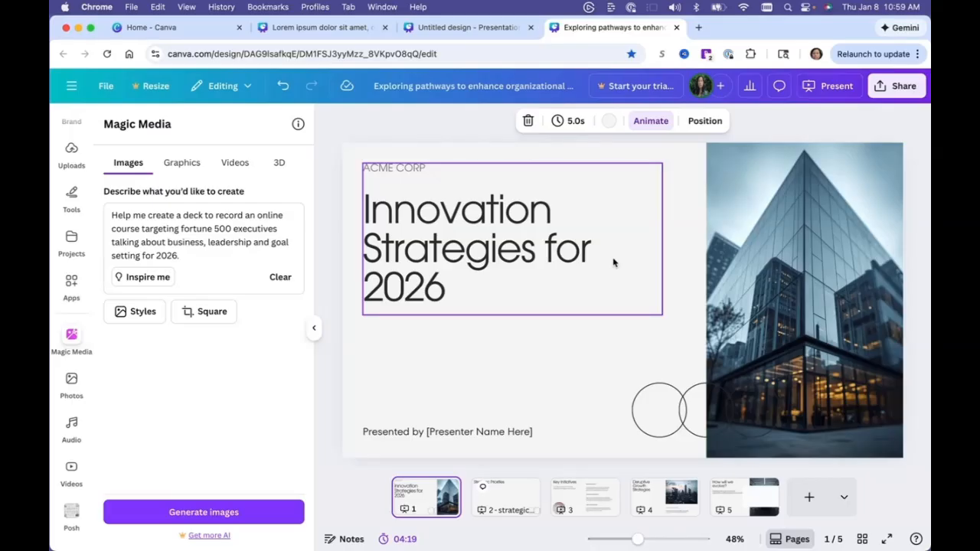
left_click(313, 330)
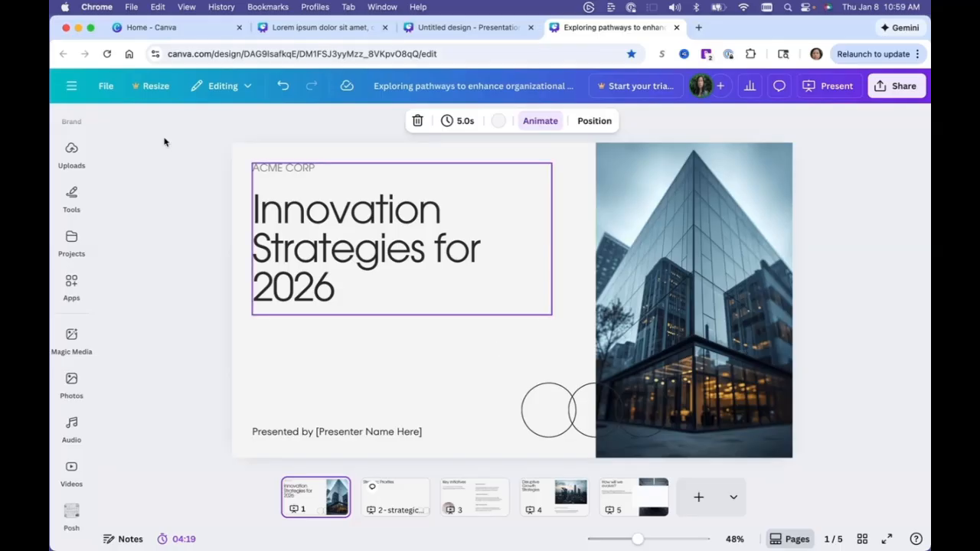
Switch to the Lorem ipsum presentation and search designs for "Generate a deck design for a business leadership course targeting fortune 500 executives.".
left_click(302, 30)
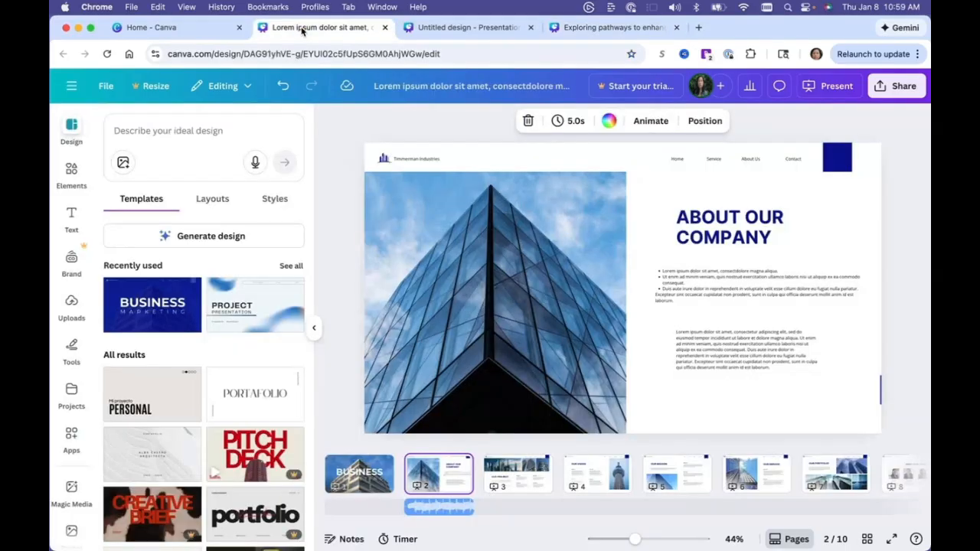
left_click(188, 131)
left_click(356, 204)
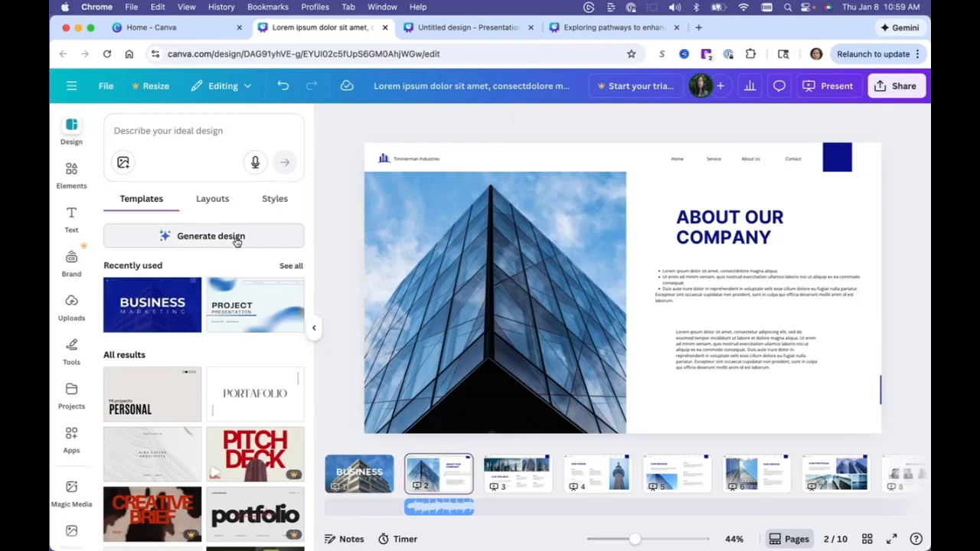
left_click(198, 131)
type("Genera")
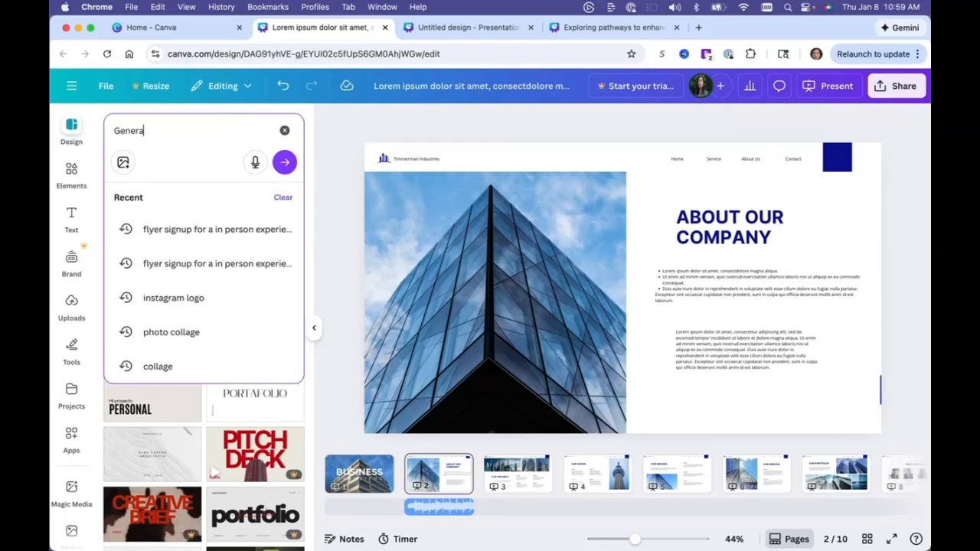
type("te a d")
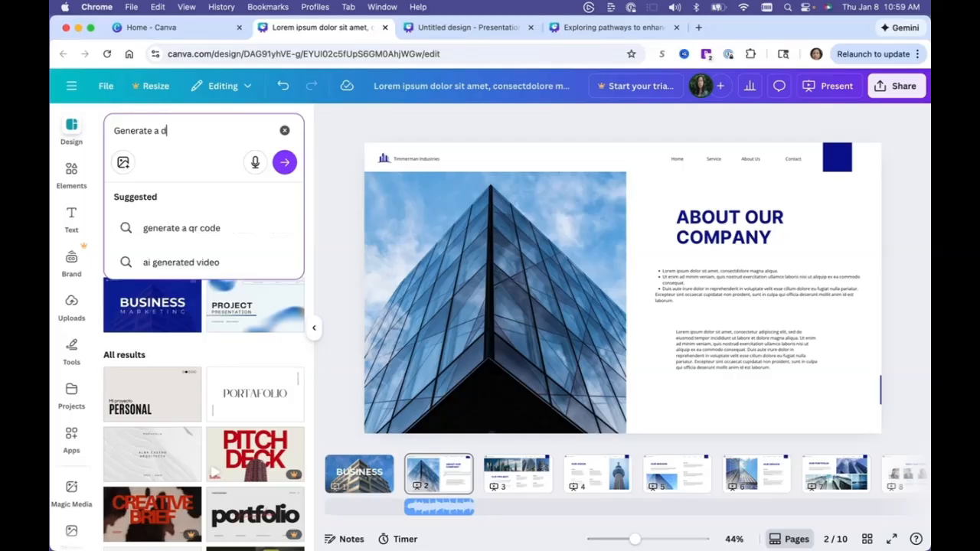
type("eck design for a b")
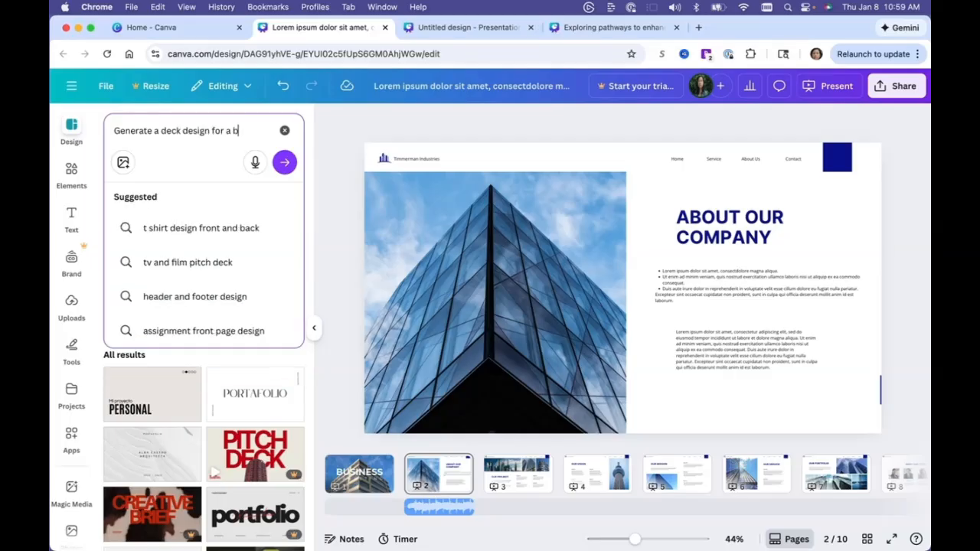
type("usiness leadersh")
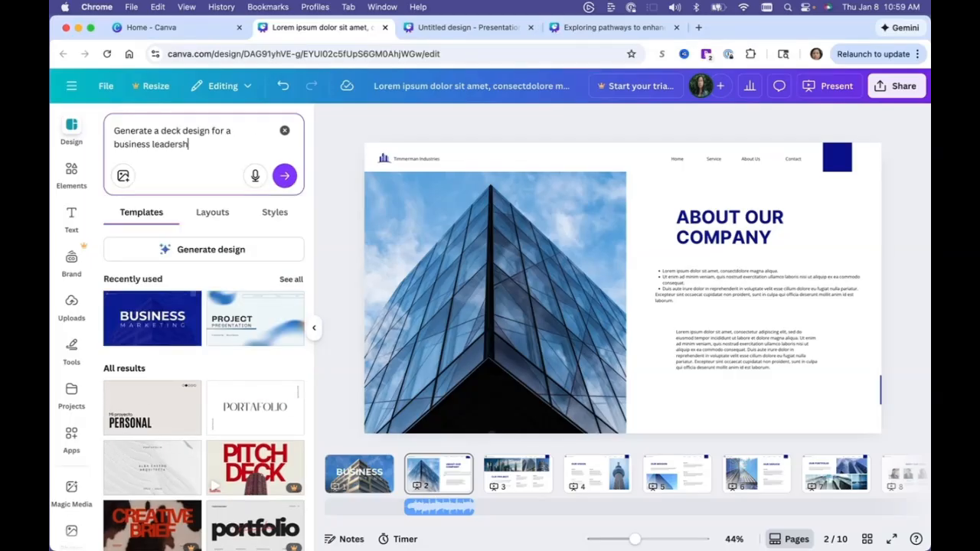
type("ip course targeting")
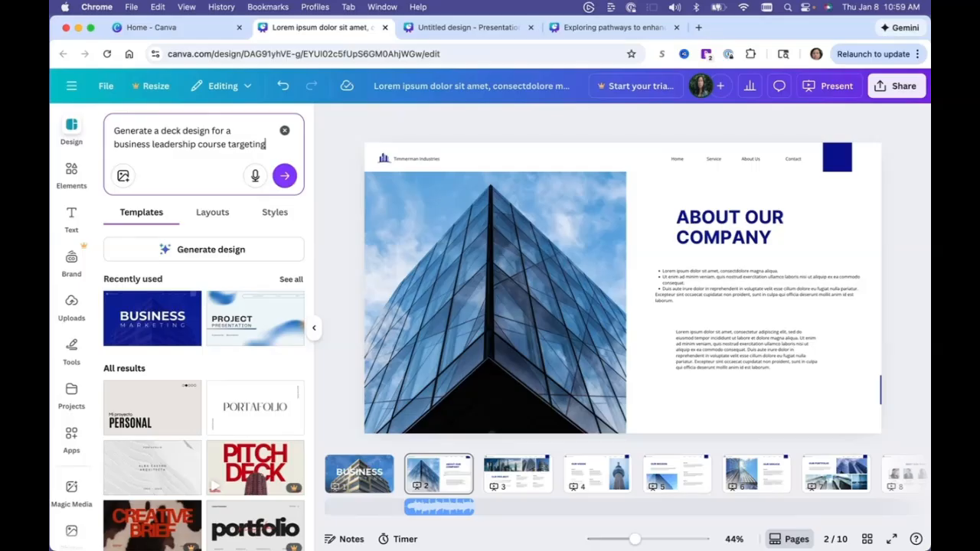
type(" fort")
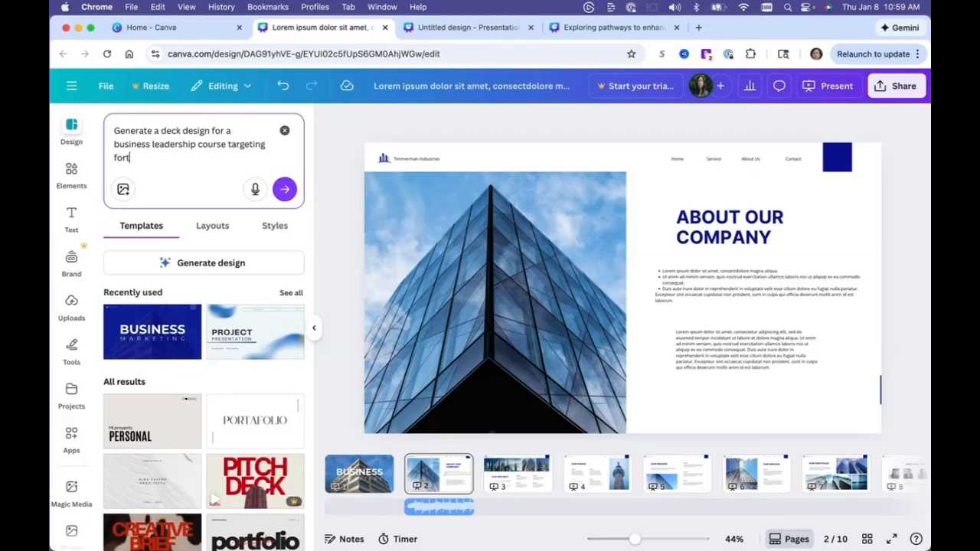
type("une 500 executives.")
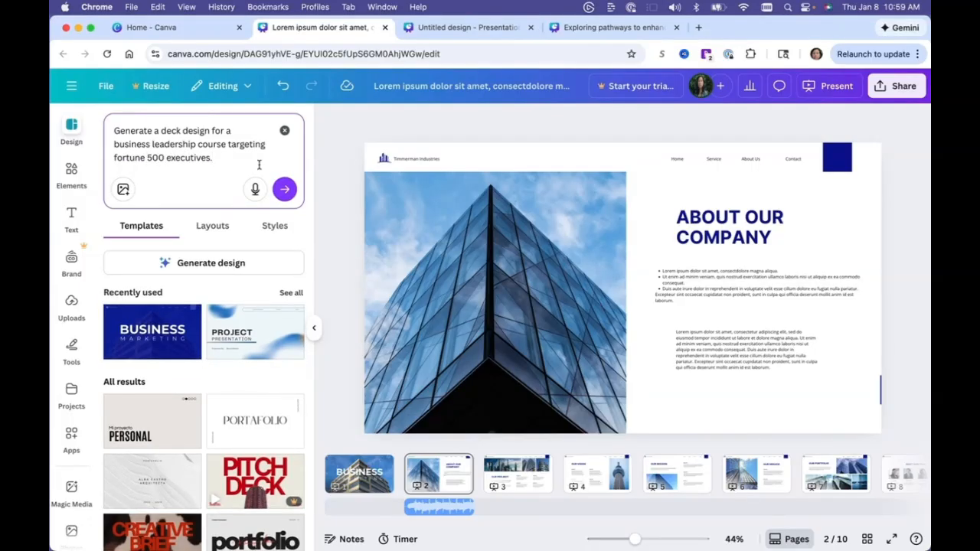
left_click(283, 189)
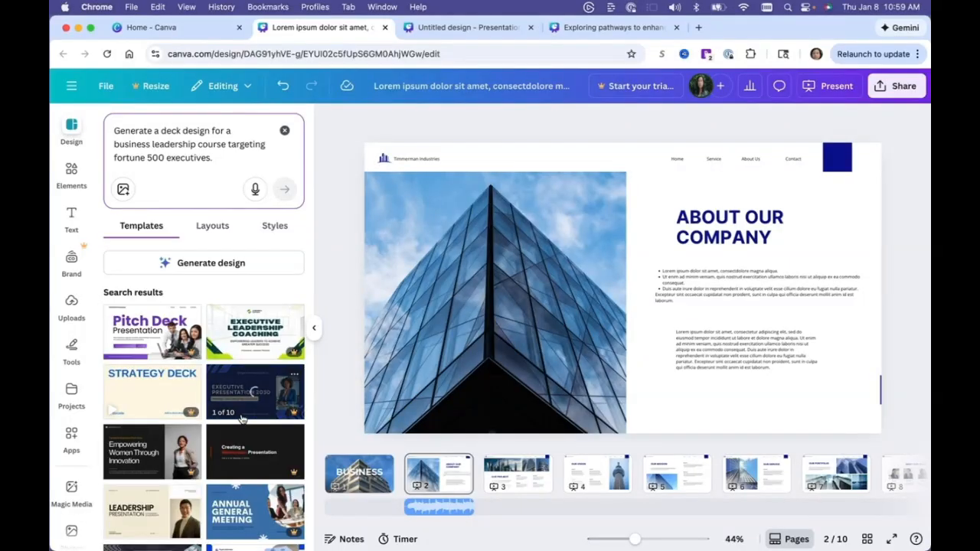
Browse the template results for a business leadership course targeting gen z college students.
scroll(242, 418, "down", 2)
scroll(242, 419, "down", 3)
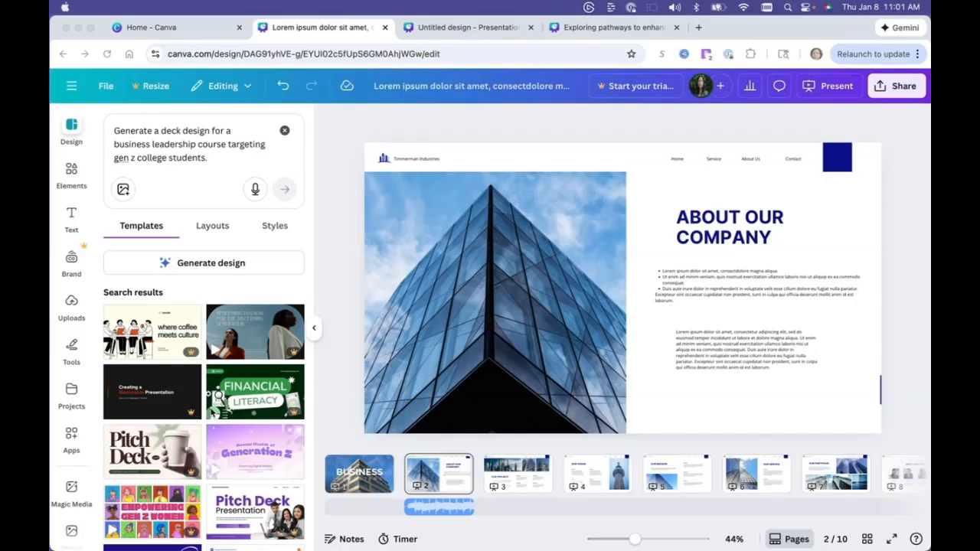
scroll(214, 411, "down", 4)
scroll(215, 411, "down", 9)
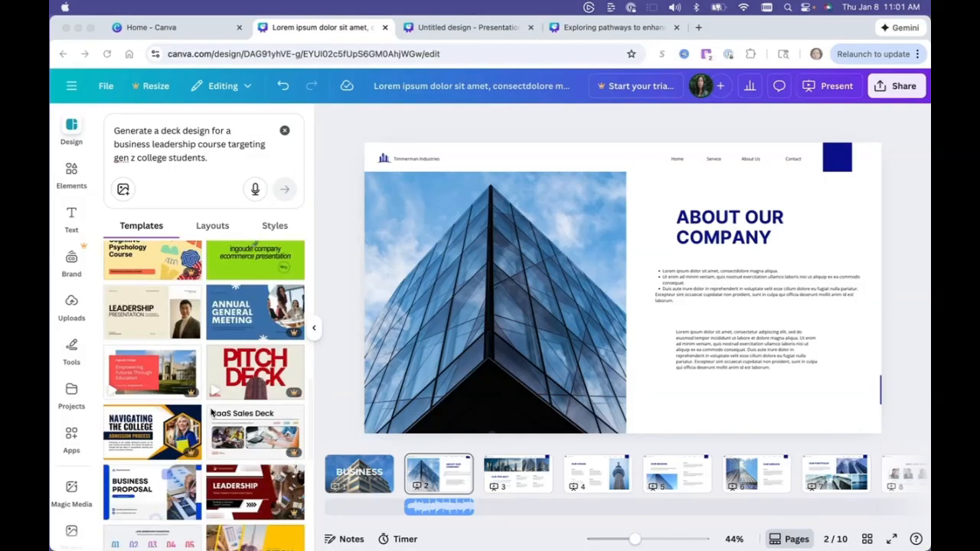
scroll(212, 414, "down", 6)
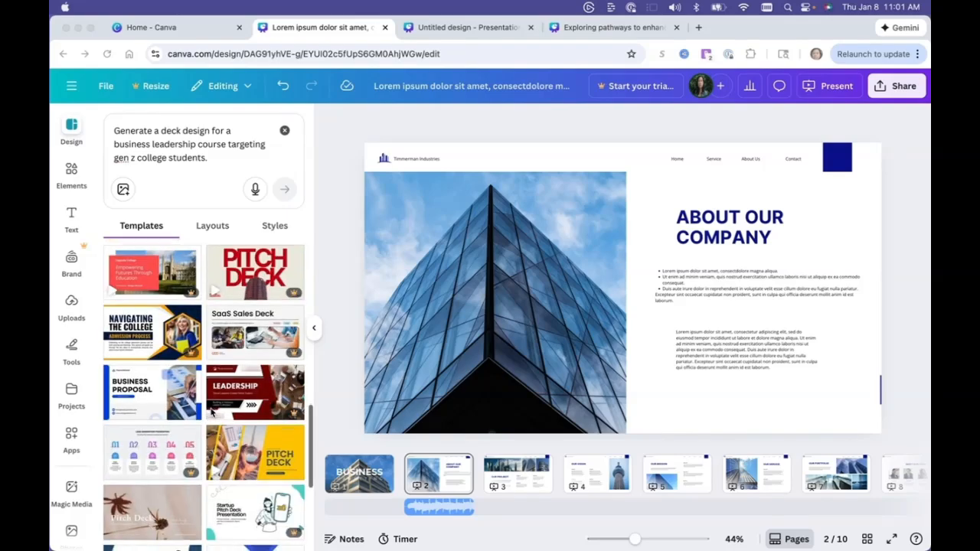
scroll(212, 414, "down", 3)
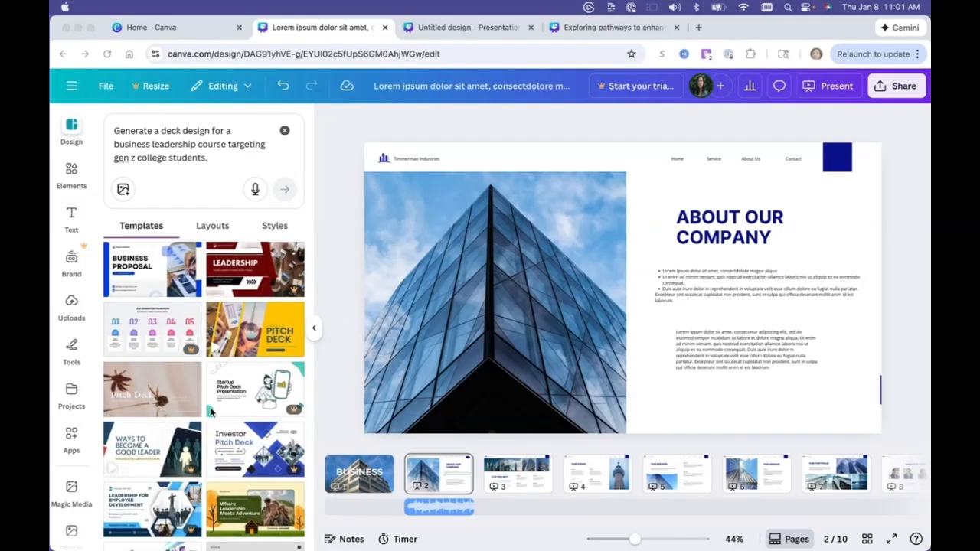
scroll(212, 414, "down", 2)
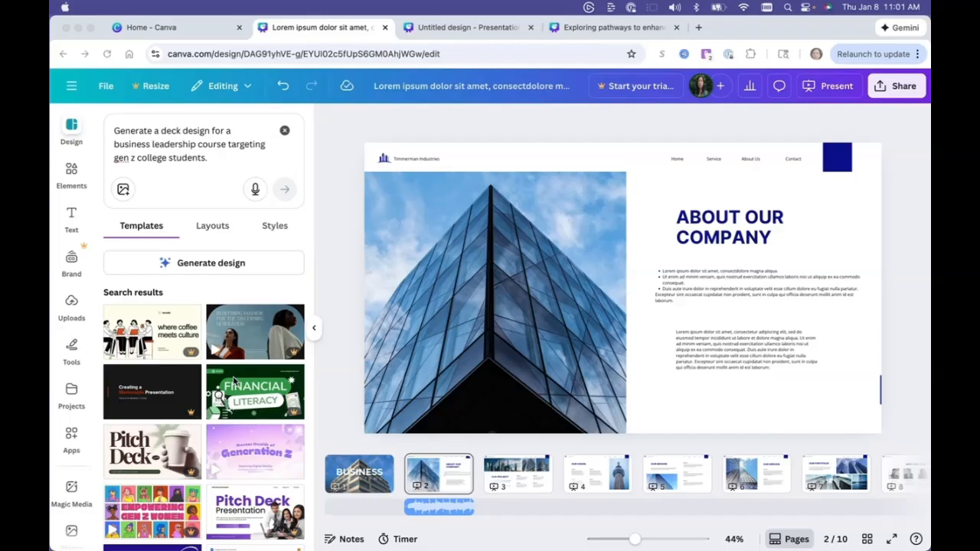
scroll(224, 411, "down", 2)
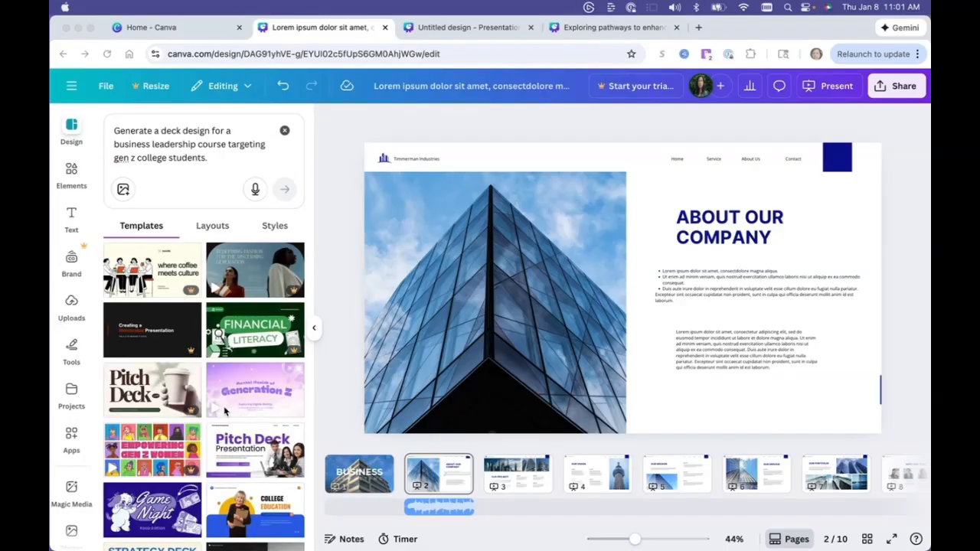
scroll(242, 457, "down", 3)
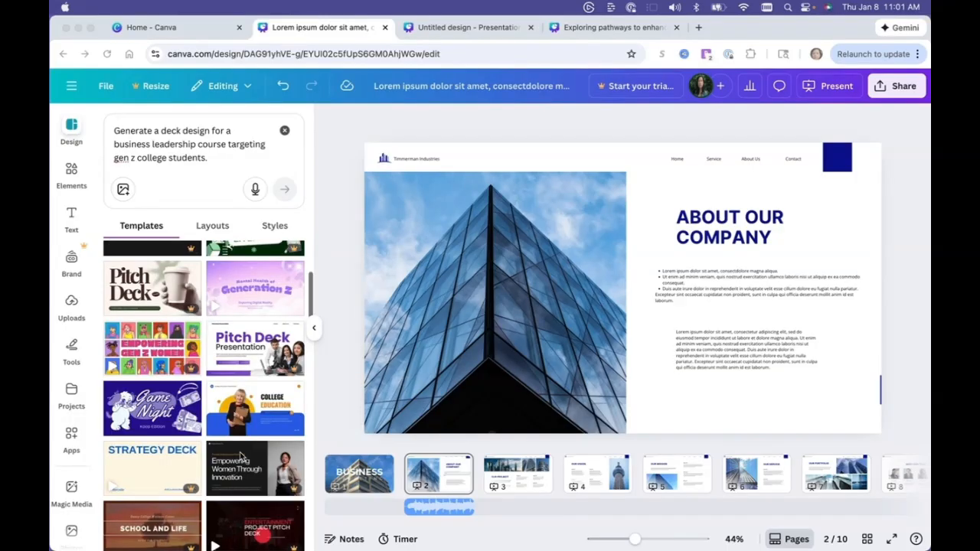
Open the Blue Yellow Simple Business Education College Presentation template and try to apply all 10 pages, cancelling the replacement.
left_click(275, 410)
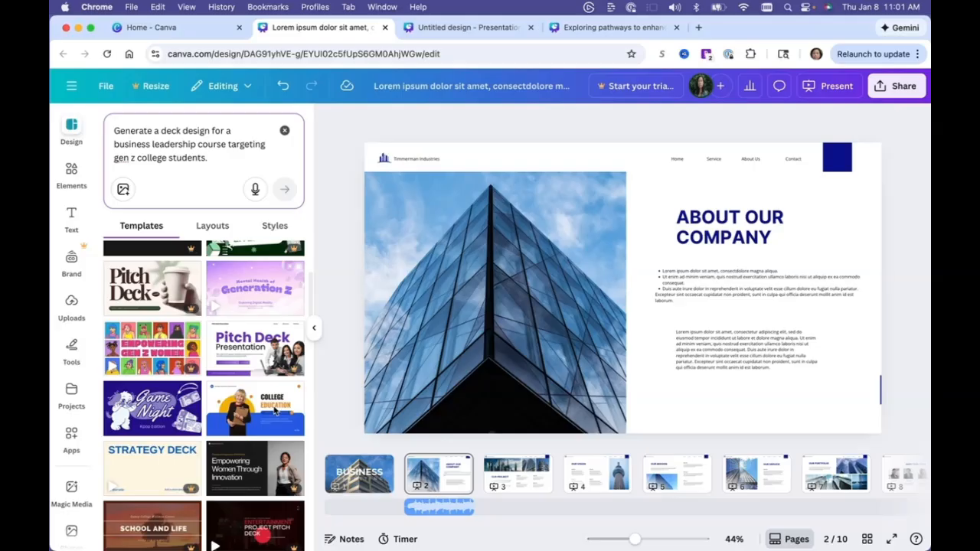
left_click(275, 410)
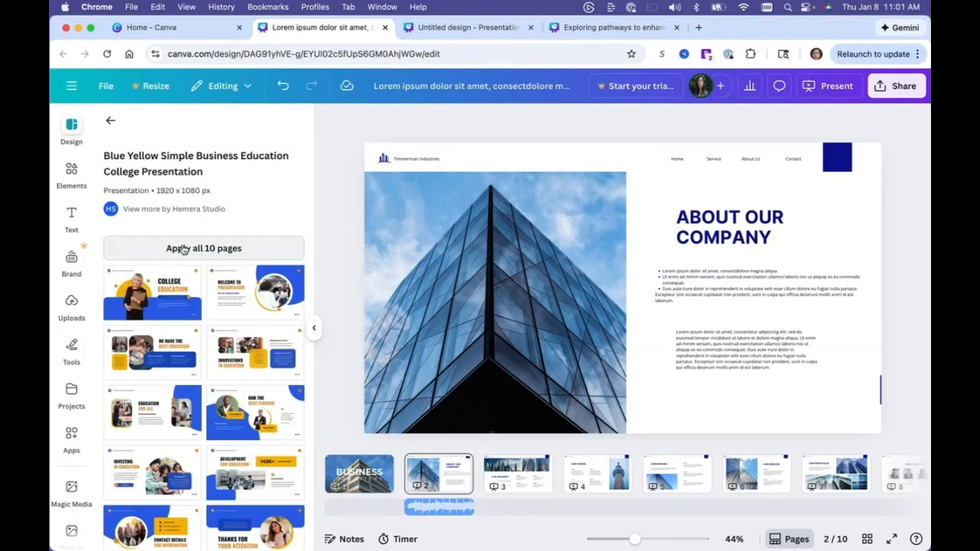
left_click(184, 250)
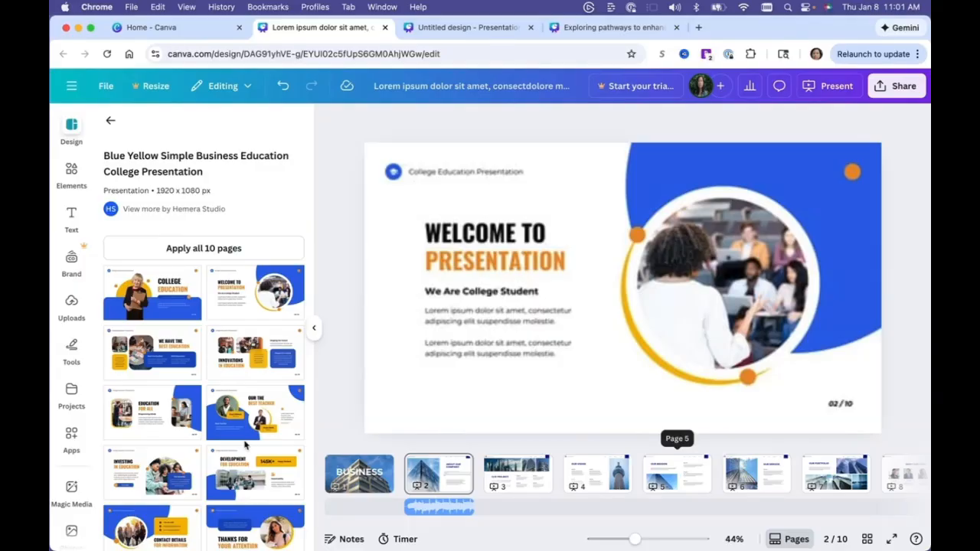
left_click(215, 291)
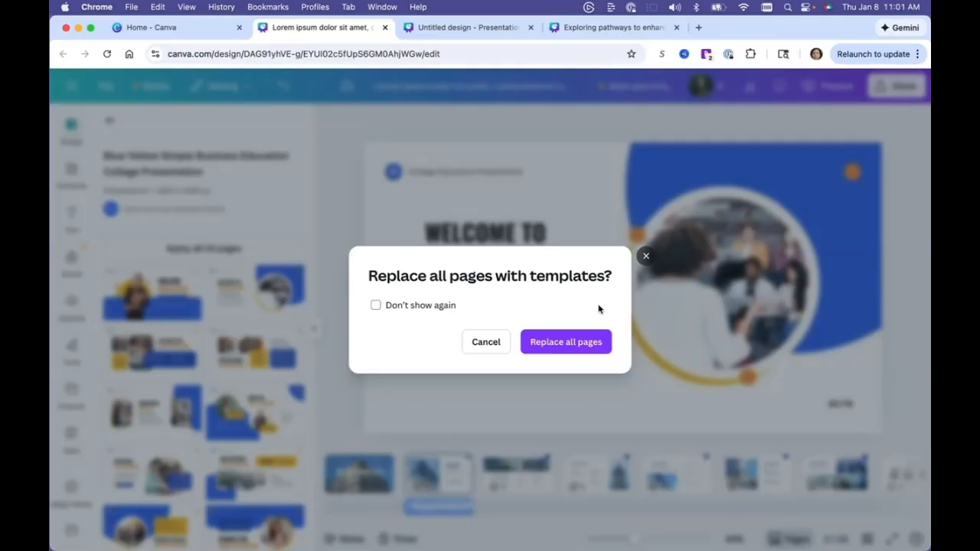
left_click(482, 347)
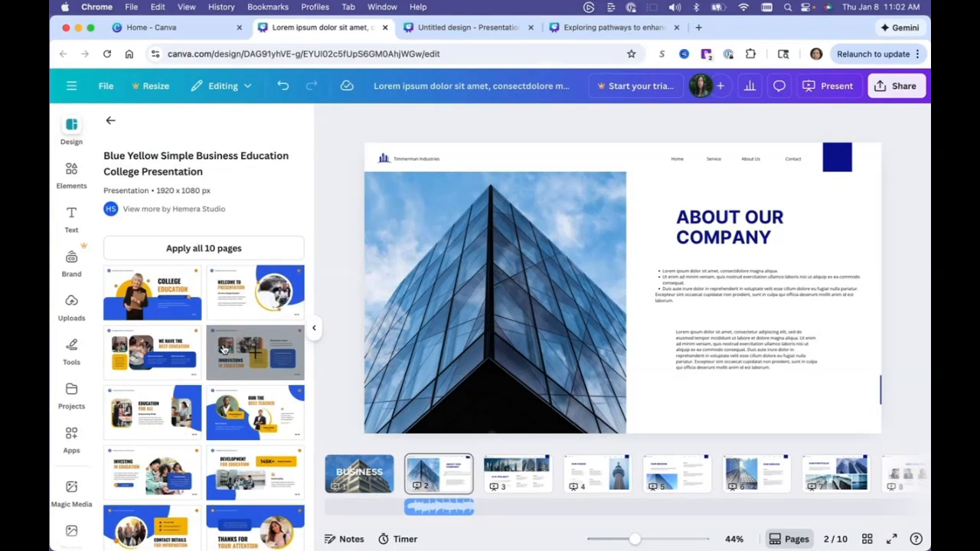
Switch to the Untitled design presentation and open the video library.
left_click(457, 27)
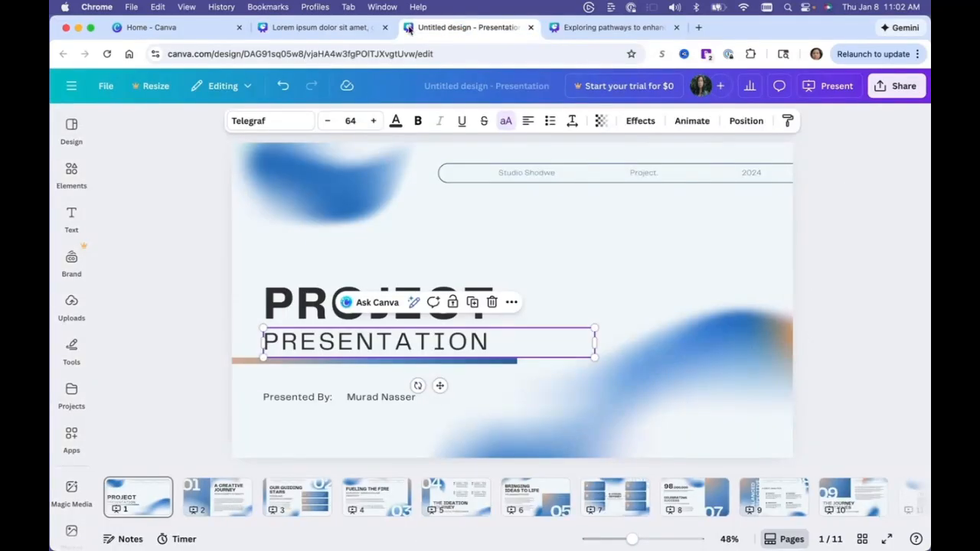
scroll(78, 322, "down", 3)
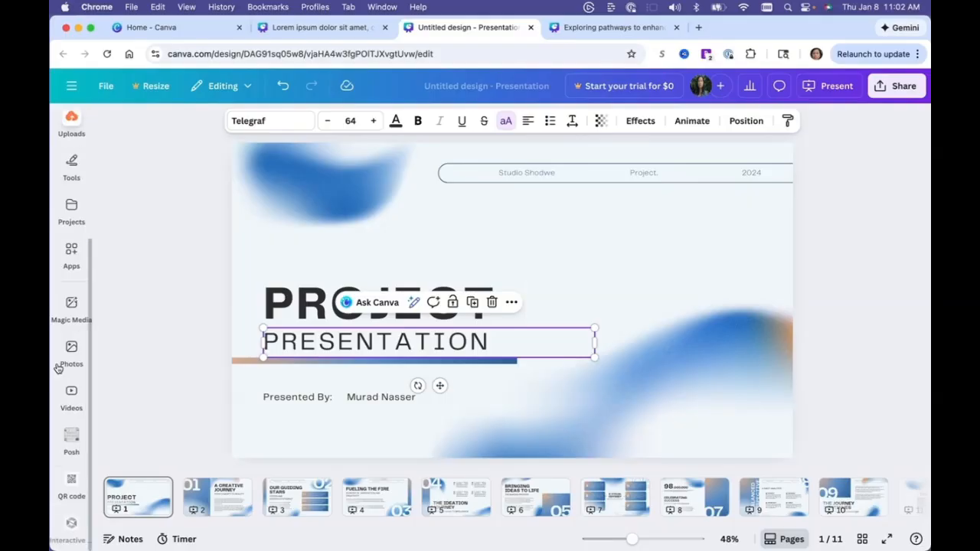
left_click(70, 394)
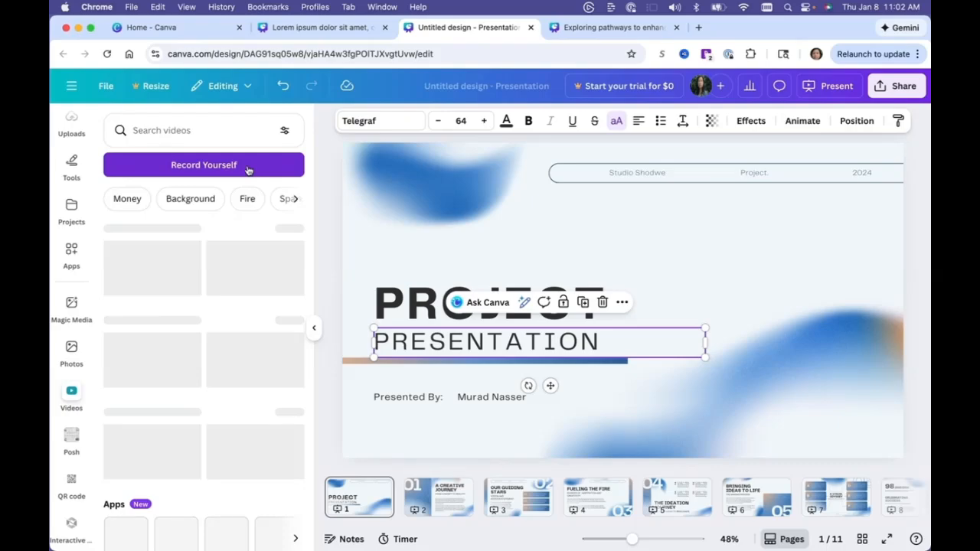
Start the Record Yourself option from the video library.
left_click(248, 167)
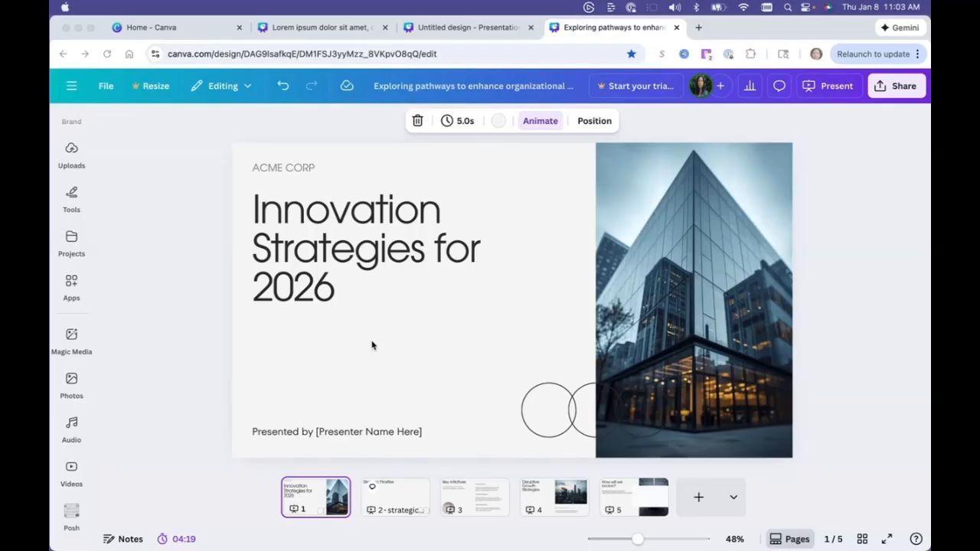
Switch to the Exploring pathways presentation, open Apps and search the apps for "live poll".
scroll(73, 403, "down", 2)
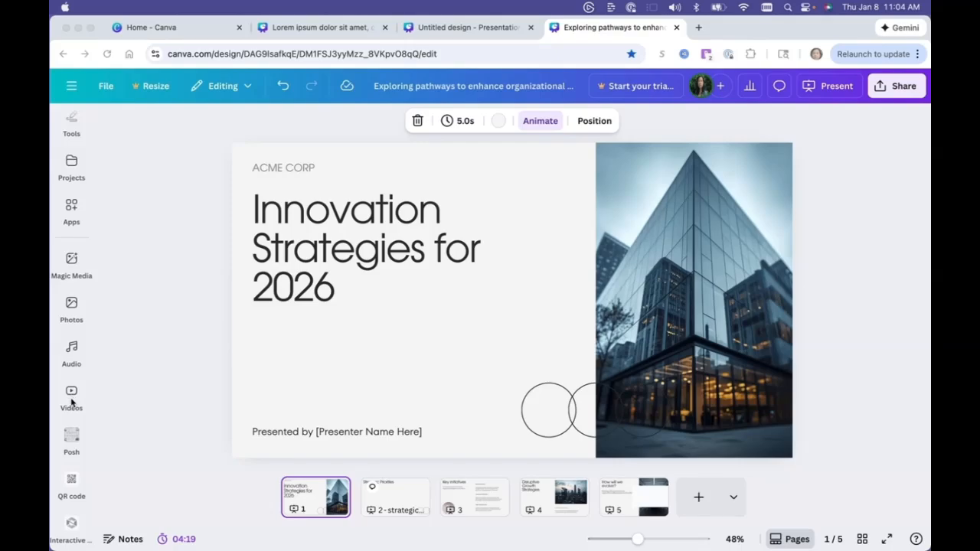
left_click(71, 210)
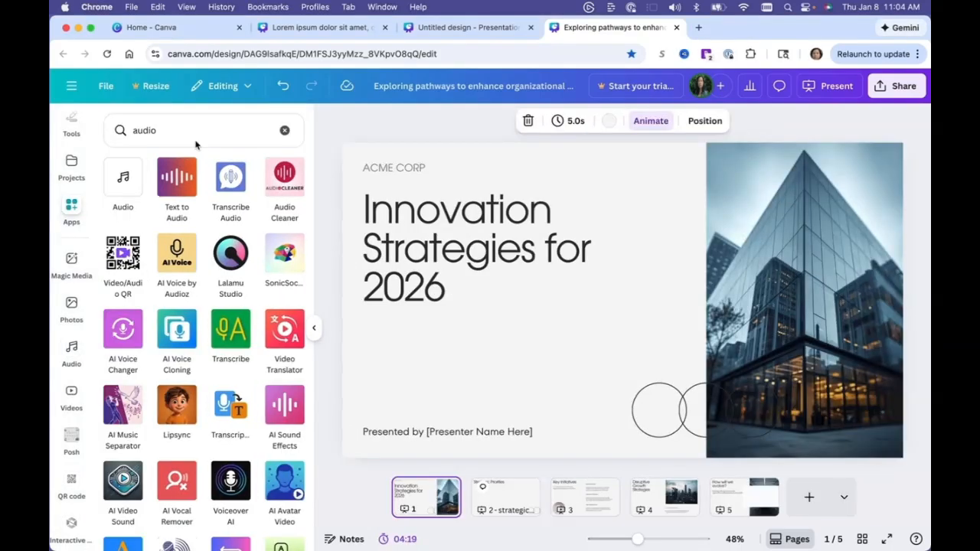
left_click(284, 131)
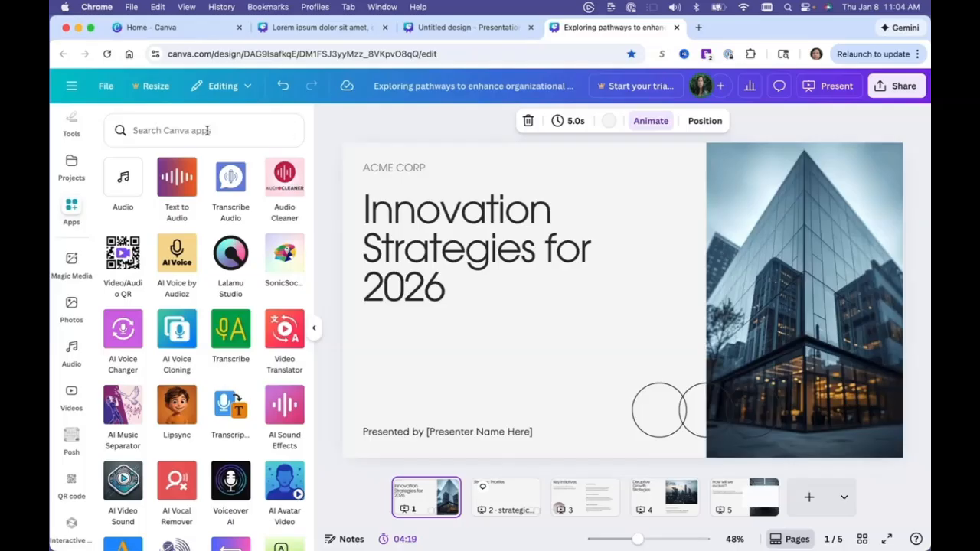
type("live poll")
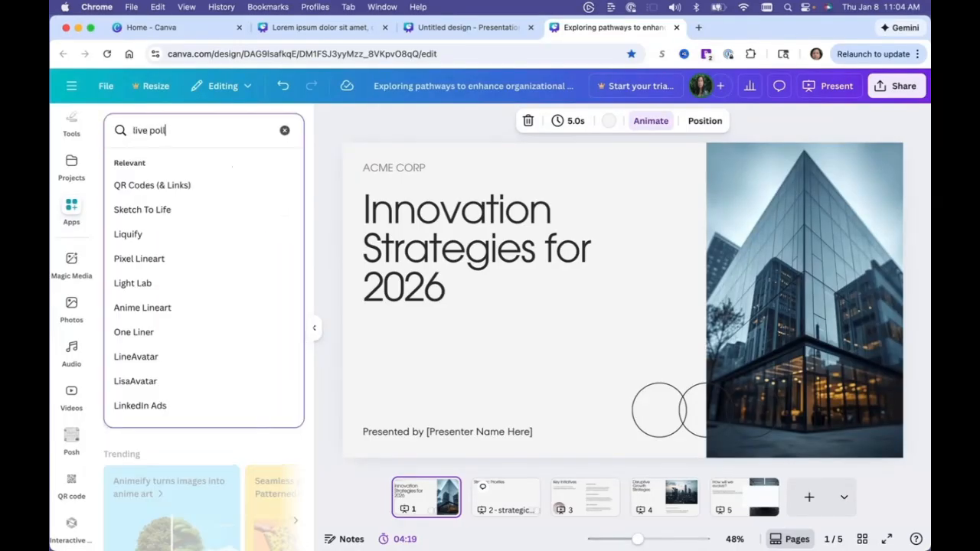
key("Return")
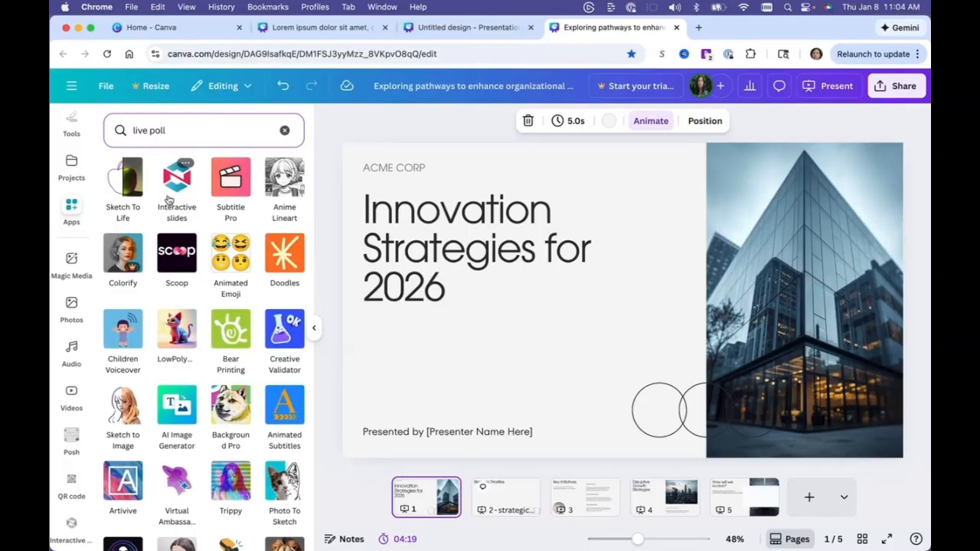
Clear the app search and open the Interactive slides app to review its audience interaction options.
left_click(284, 130)
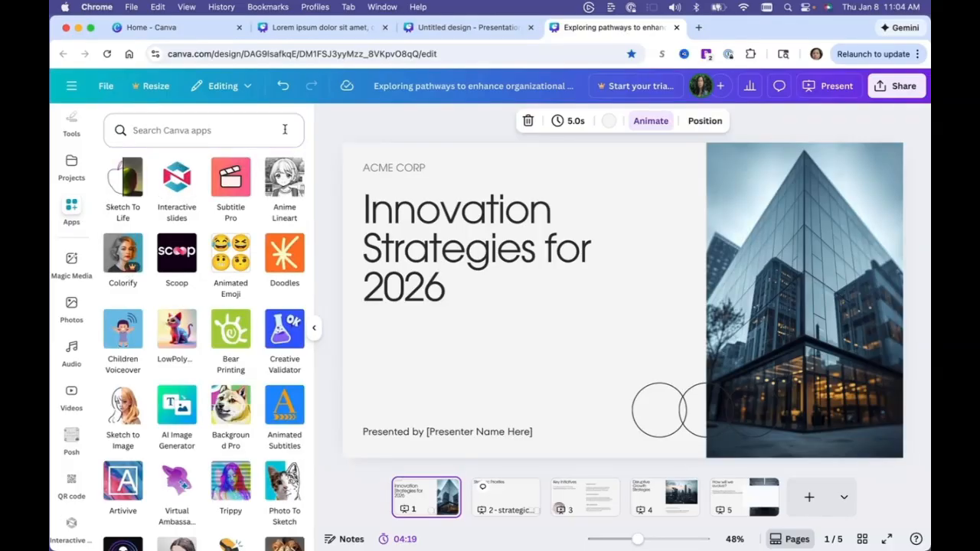
left_click(314, 330)
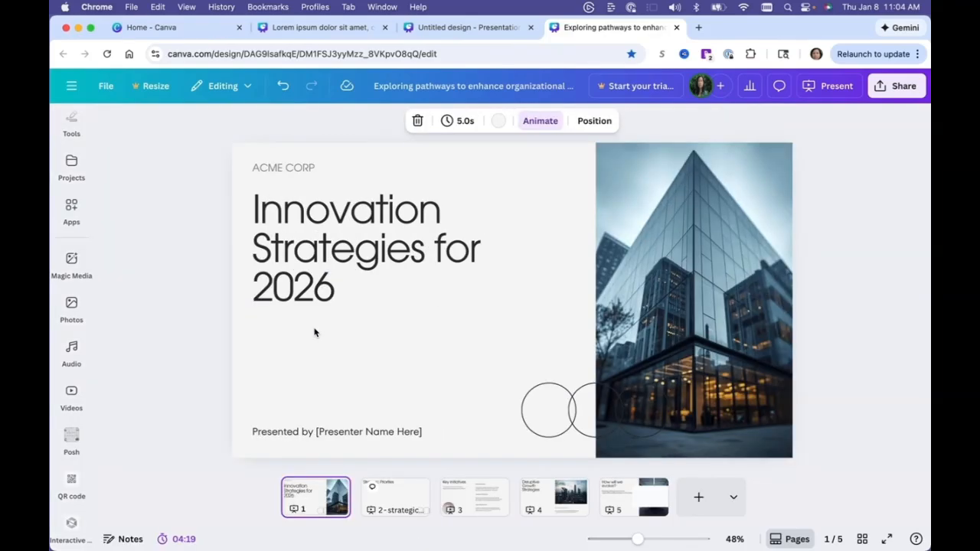
left_click(70, 525)
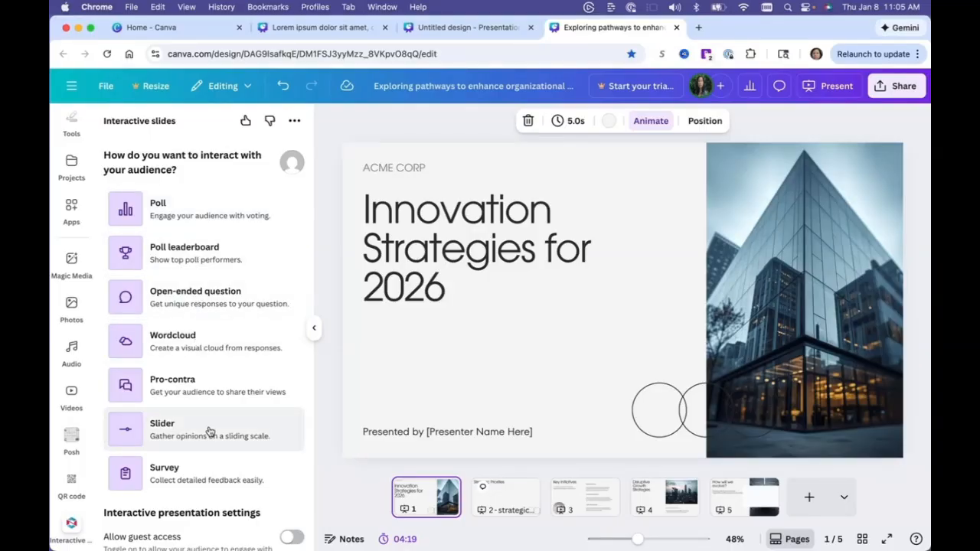
left_click(314, 331)
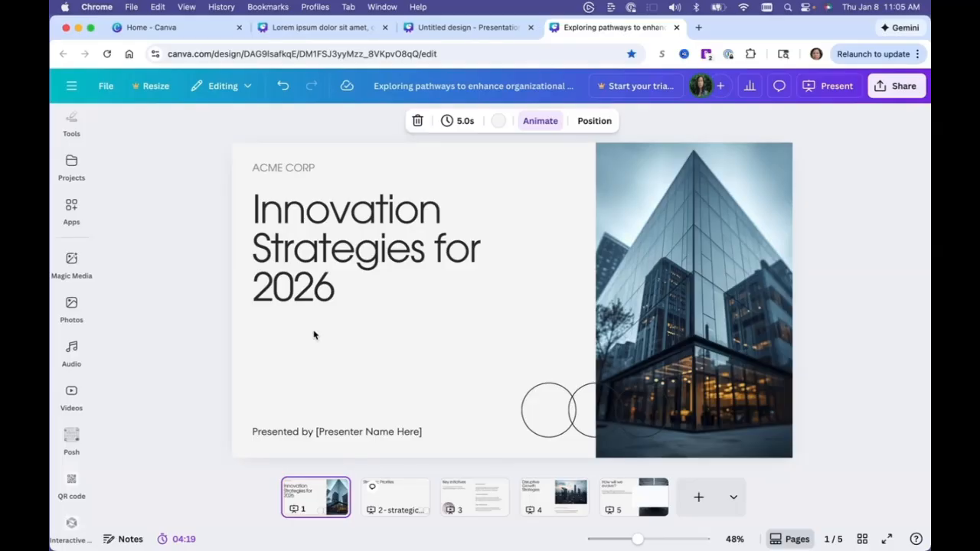
Open the design's download options and set the file type to MP4 Video.
left_click(888, 87)
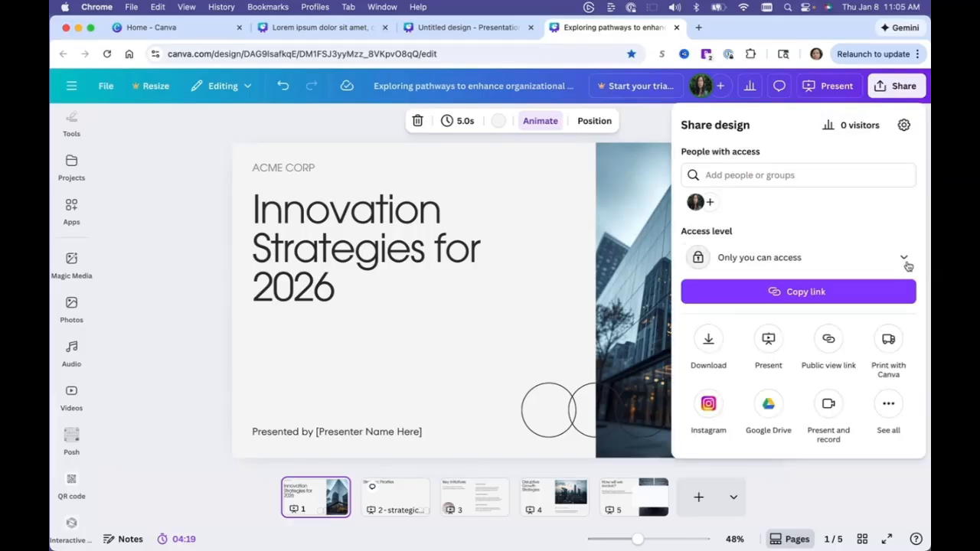
left_click(708, 343)
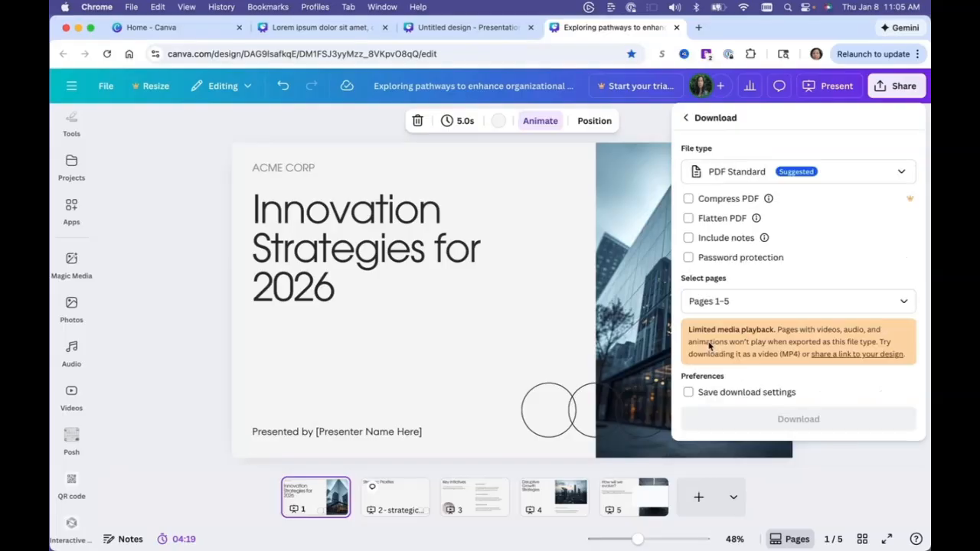
left_click(773, 174)
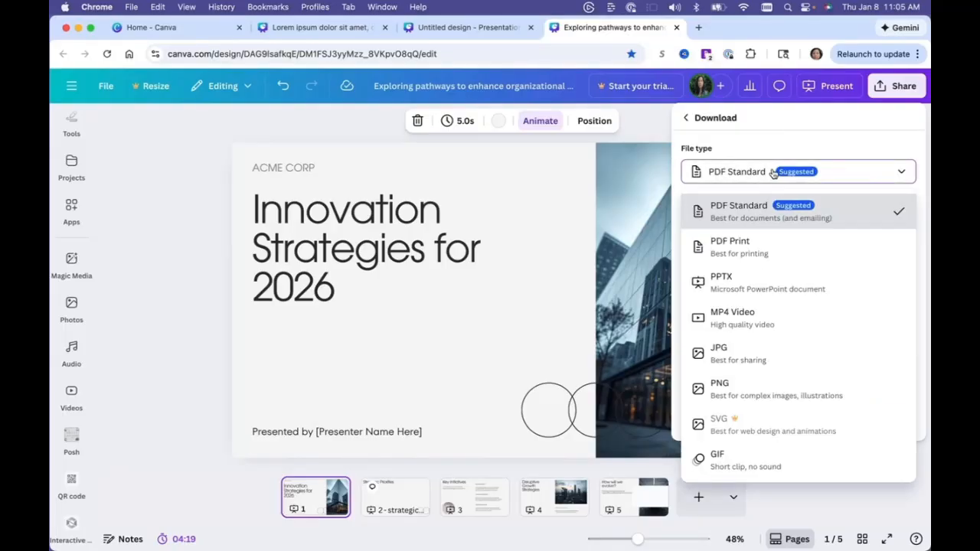
left_click(748, 317)
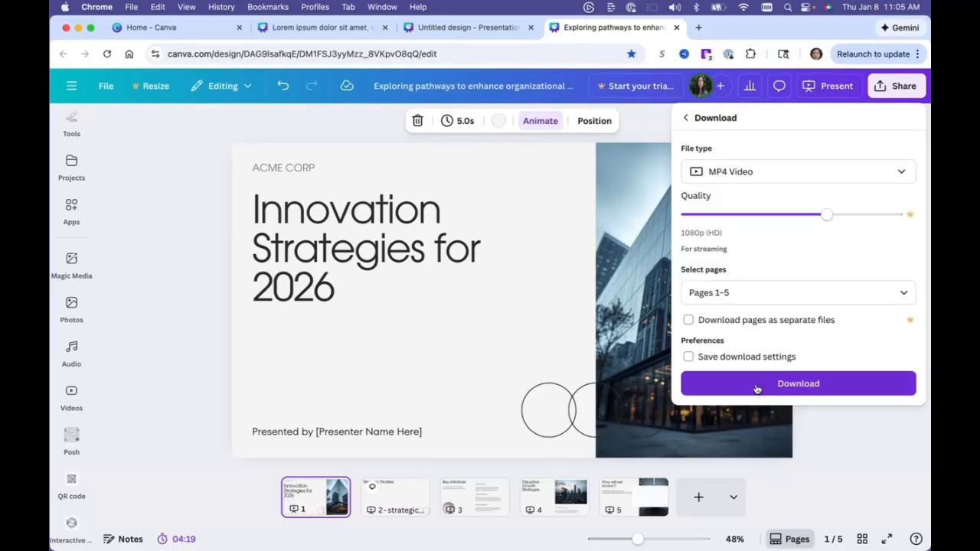
Restrict the video download's pages to the current page, Page 1.
left_click(786, 292)
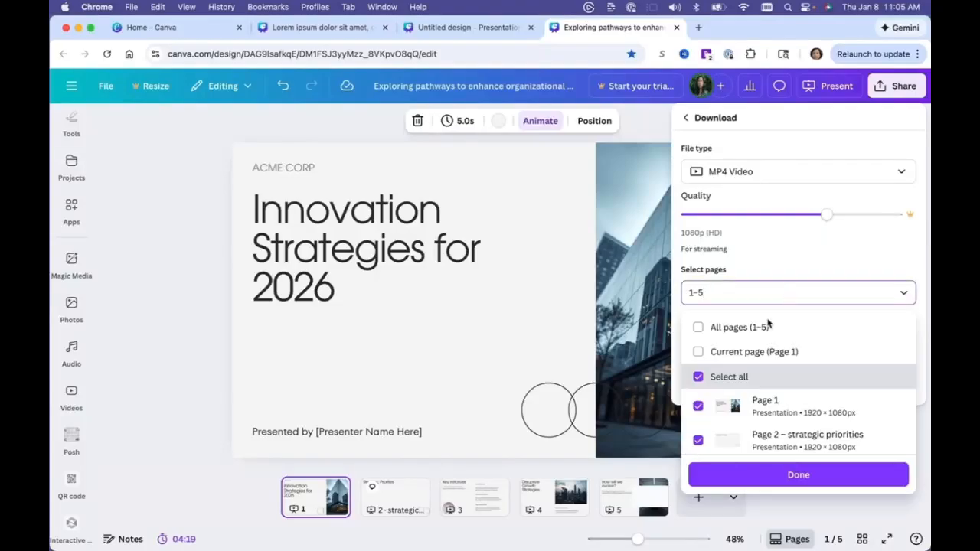
scroll(758, 387, "down", 3)
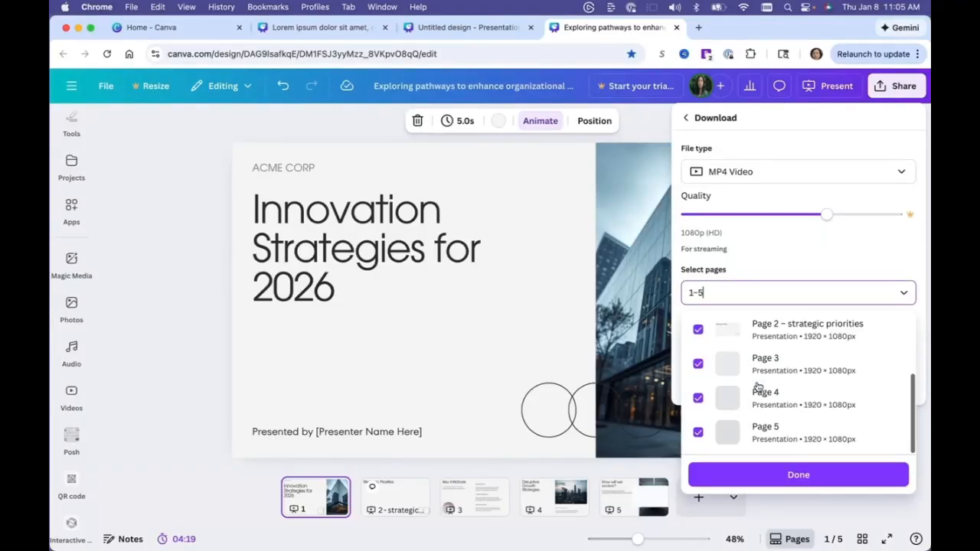
scroll(754, 367, "up", 3)
left_click(748, 352)
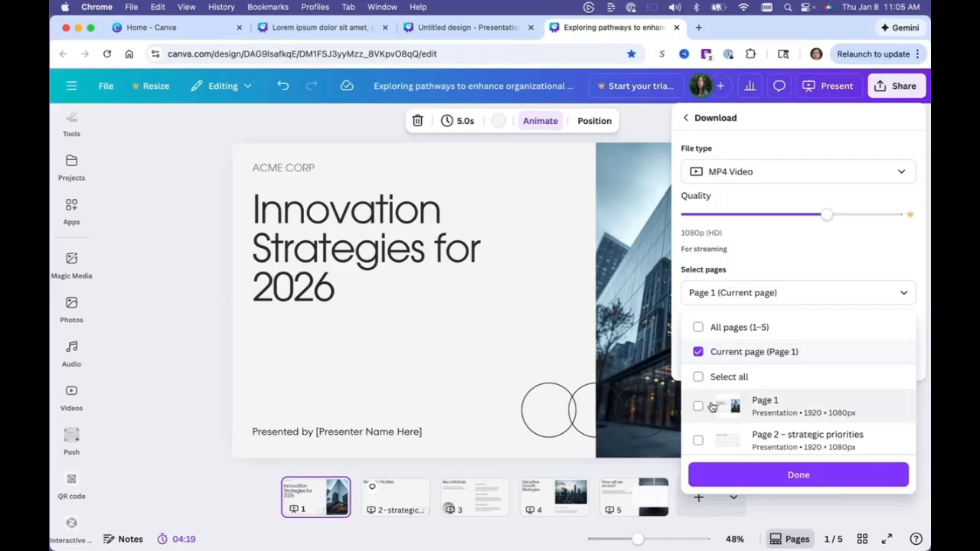
scroll(790, 425, "down", 1)
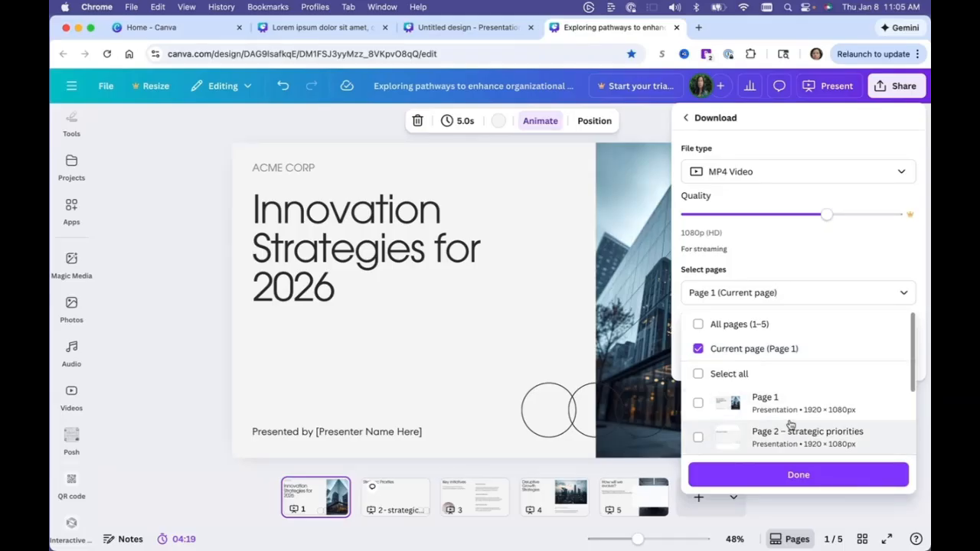